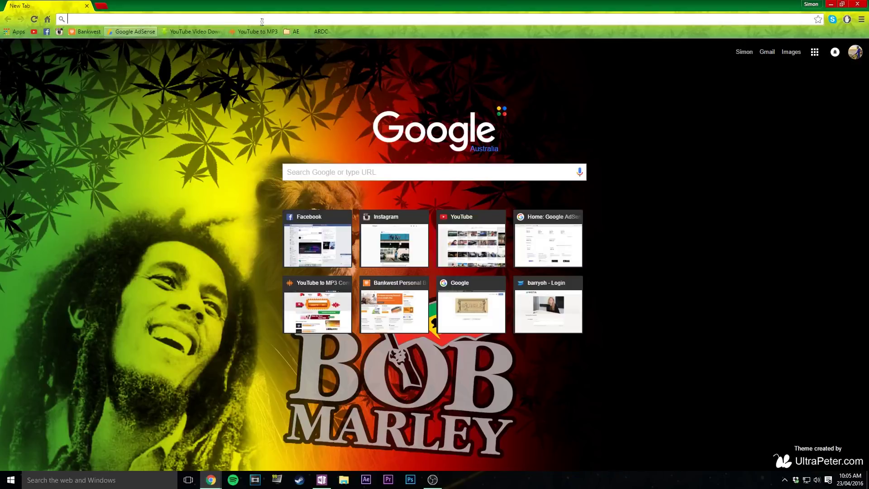
- Go to pixlr.com and launch the Pixlr Editor web app
left_click(261, 21)
type("pixlr")
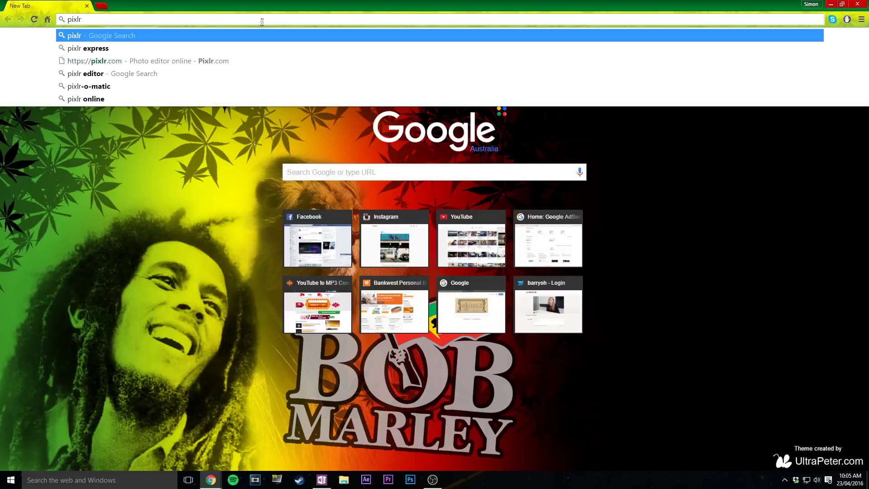
type(".com")
key("Return")
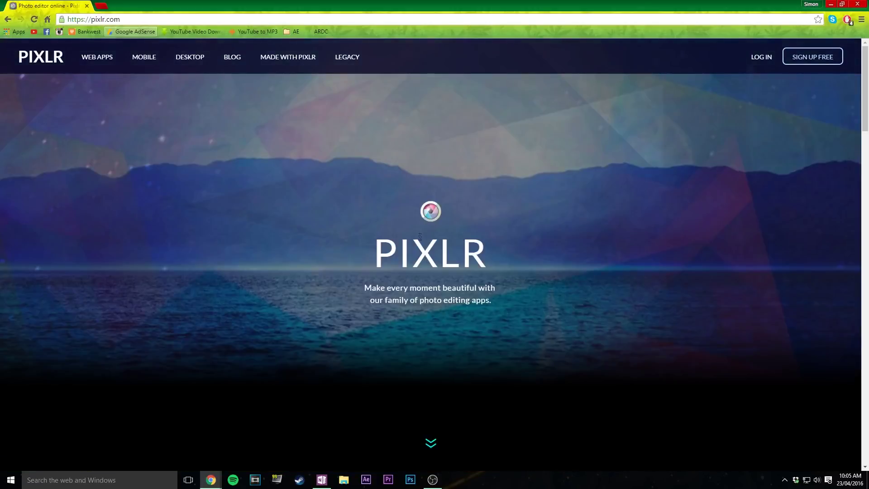
scroll(414, 226, "down", 7)
scroll(415, 238, "up", 5)
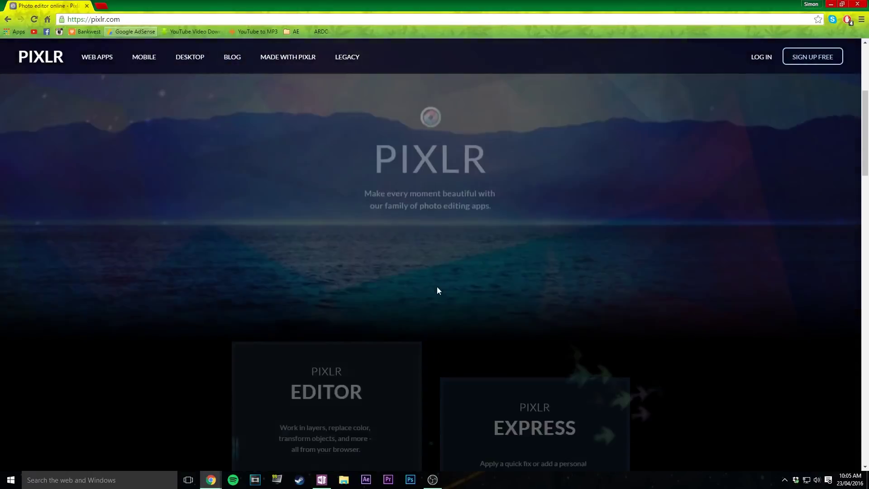
scroll(437, 289, "up", 2)
scroll(430, 246, "down", 5)
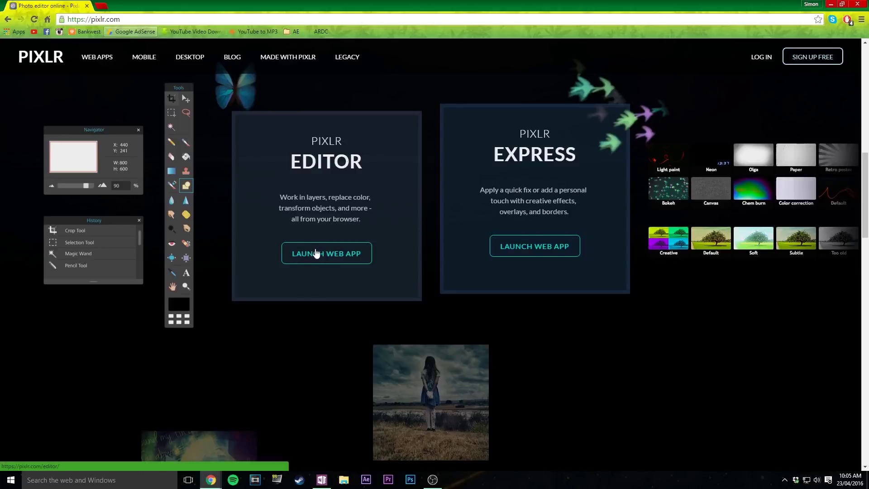
left_click(355, 259)
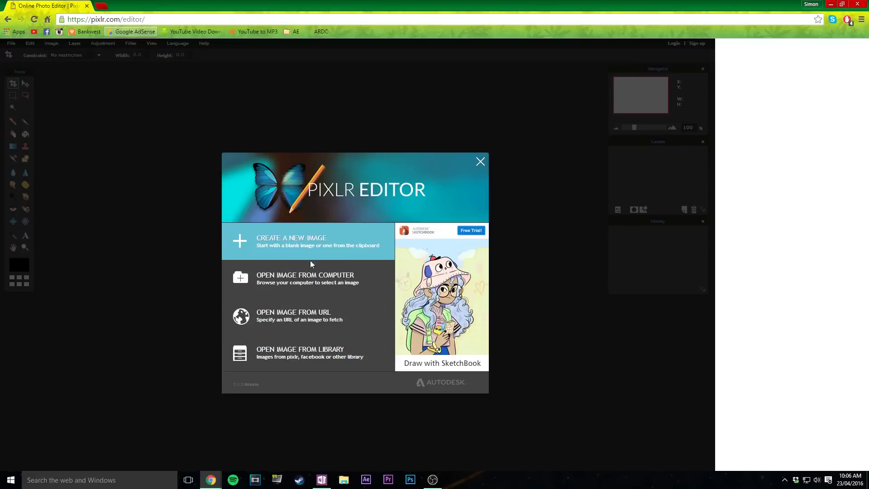
- In a new tab, search Google Images for 'green grunge background'
left_click(103, 6)
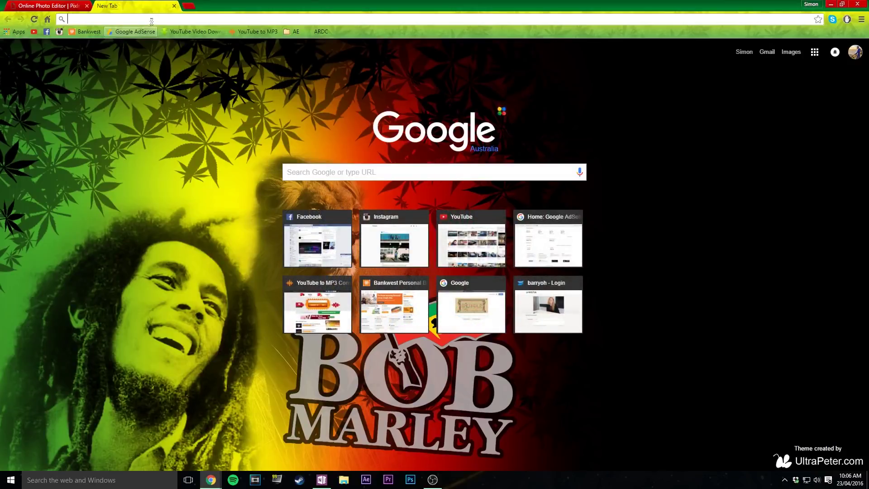
type("green grunge")
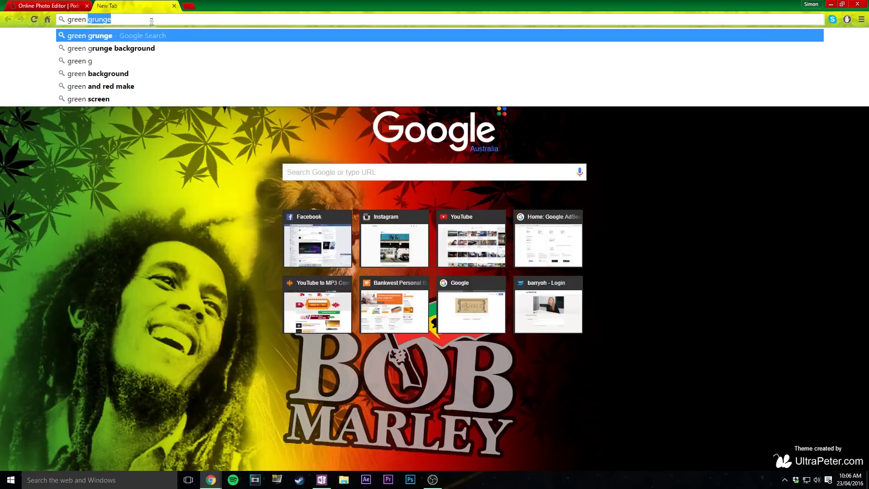
type(" background")
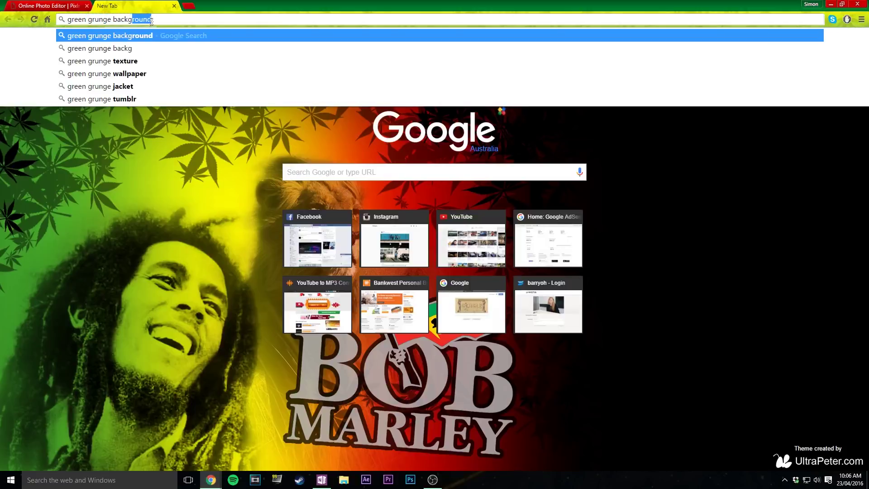
key("Return")
left_click(94, 80)
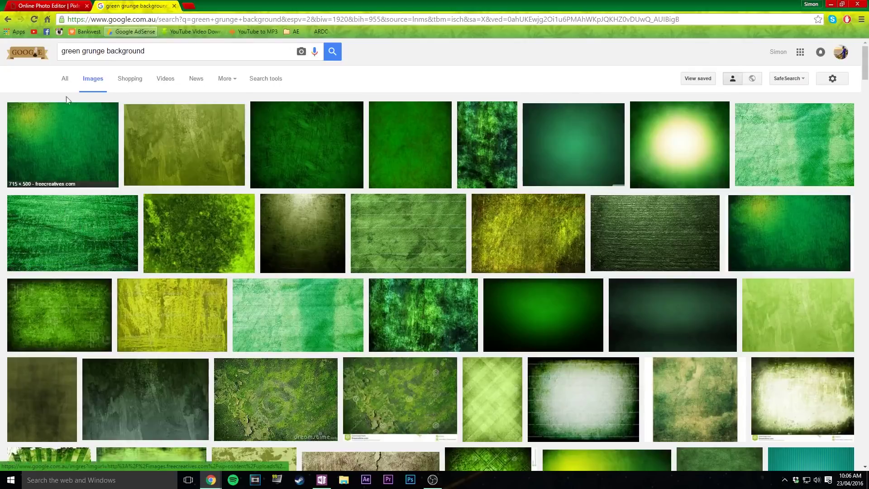
- Briefly try 'green background', then return to the grunge results and preview a green wallpaper
mouse_move(98, 51)
left_mouse_down()
mouse_move(80, 51)
mouse_move(106, 52)
left_mouse_up()
key("BackSpace")
key("Return")
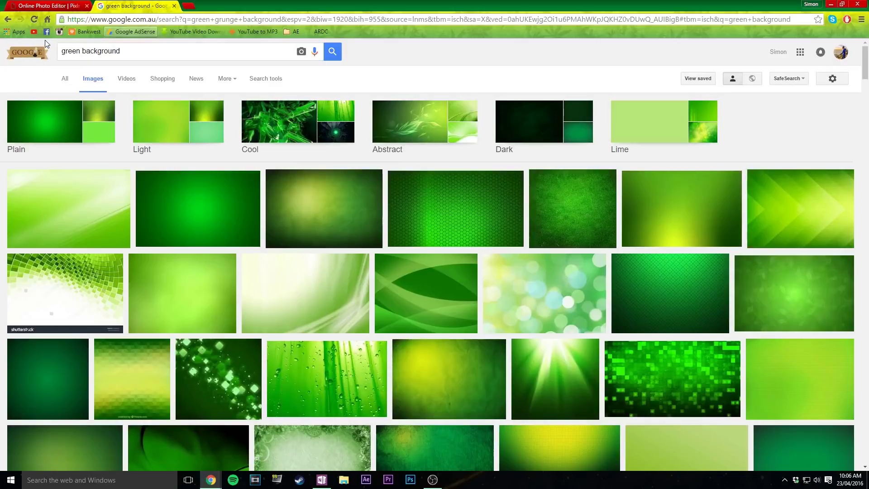
left_click(9, 20)
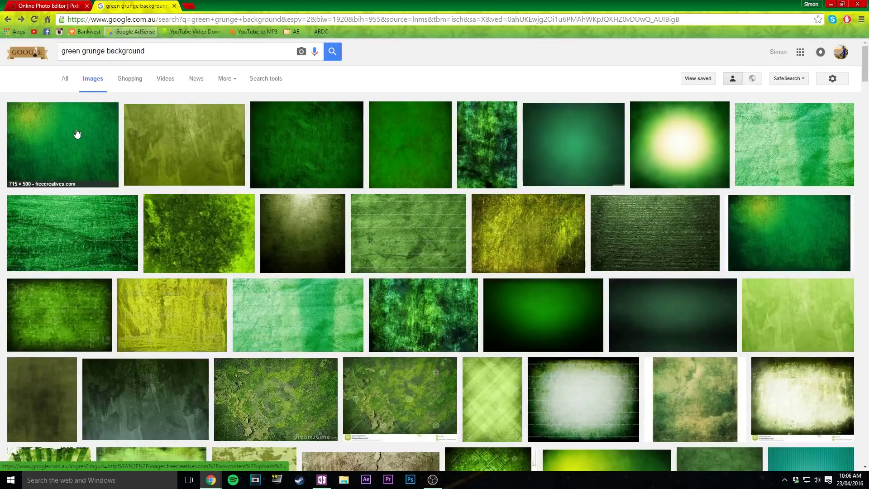
left_click(775, 246)
scroll(325, 340, "down", 8)
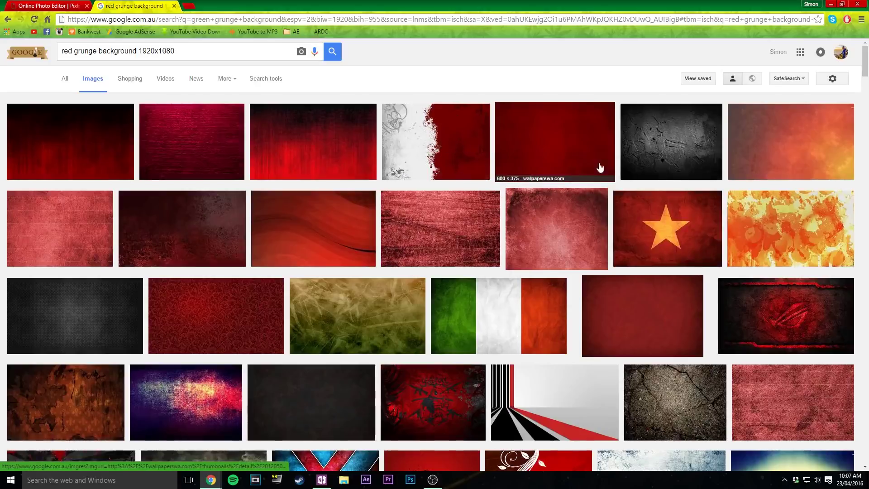
- Preview the Black Red Grunge Texture image among the red grunge results
left_click(523, 303)
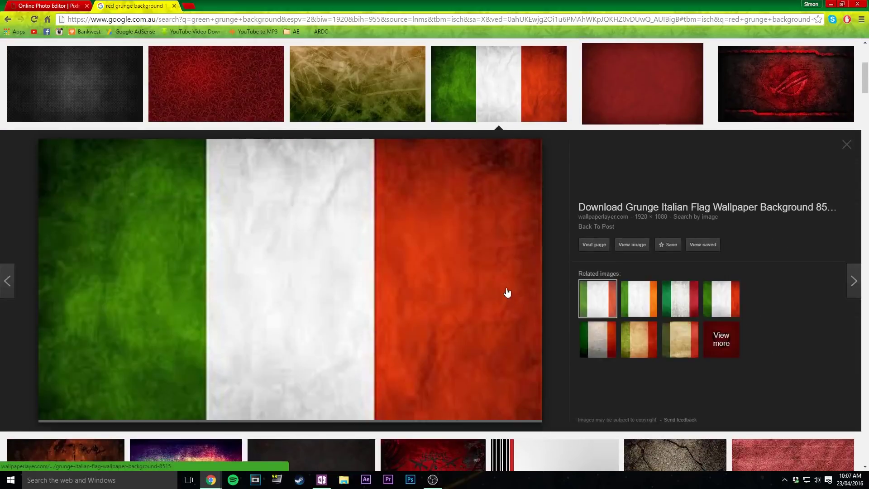
scroll(474, 295, "up", 5)
left_click(337, 127)
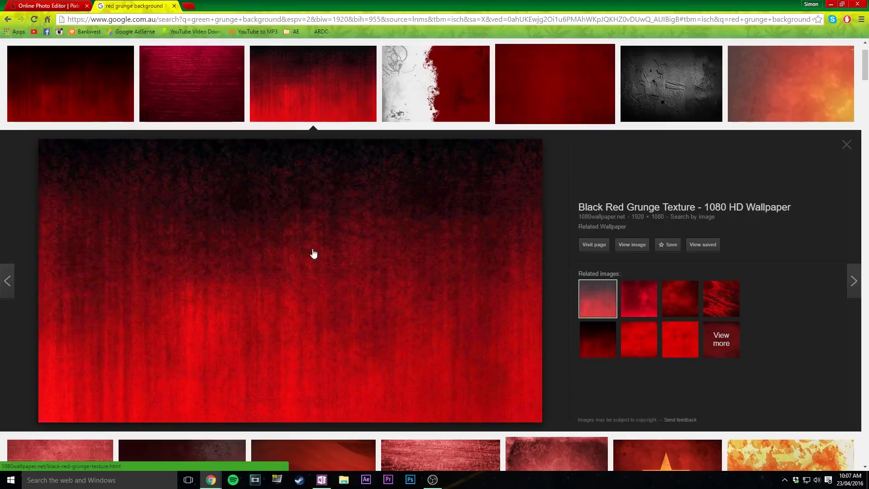
- Save the Black Red Grunge Texture preview image to the computer as a JPG
right_click(241, 263)
left_click(275, 306)
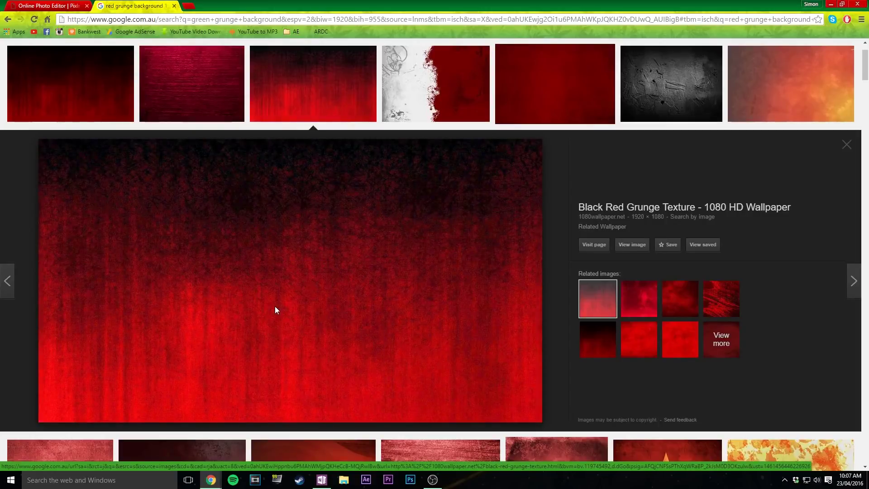
left_click(281, 203)
right_click(291, 258)
left_click(328, 337)
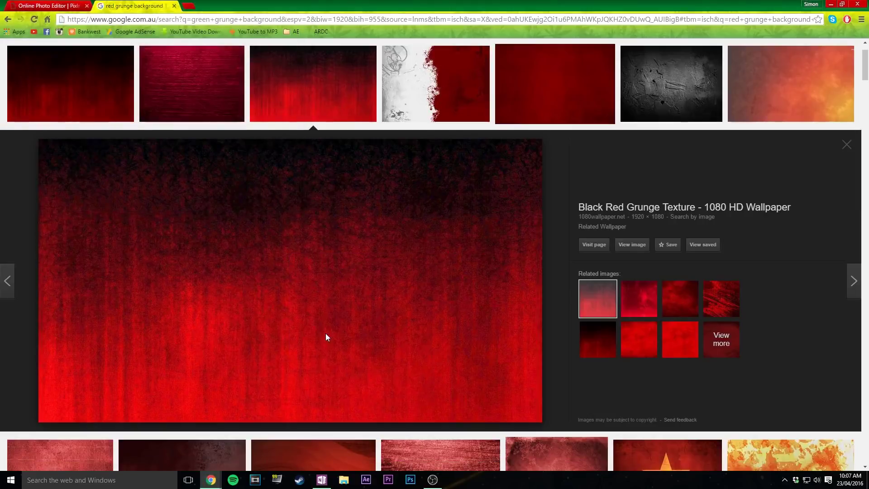
left_click(228, 202)
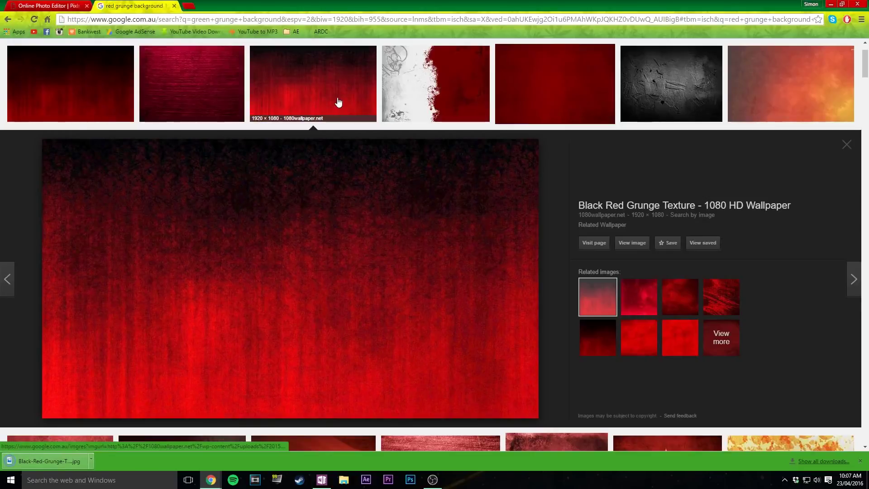
- Close the Google tab and open Black-Red-Grunge-Texture-1920x1080 from the computer in Pixlr Editor
key("ctrl+Tab")
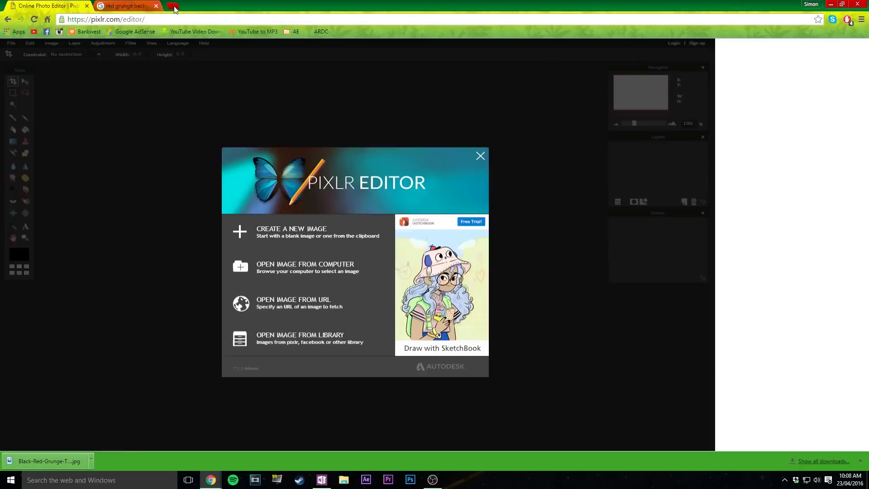
left_click(155, 5)
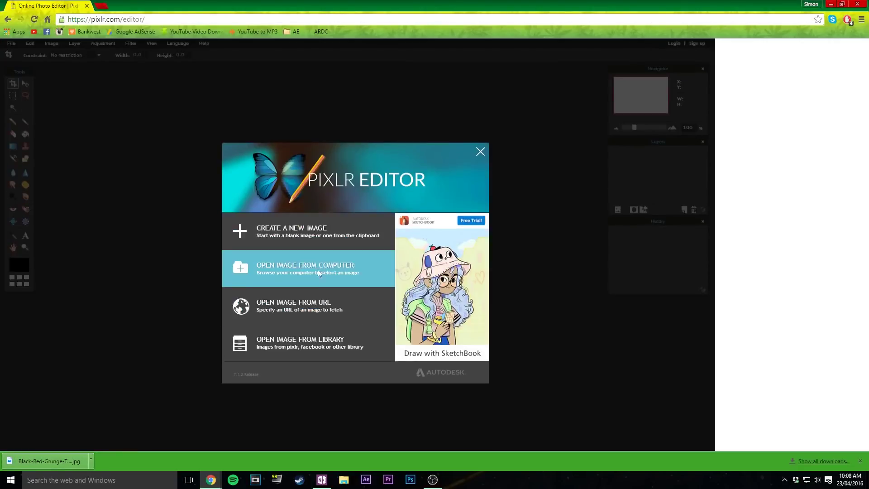
left_click(281, 268)
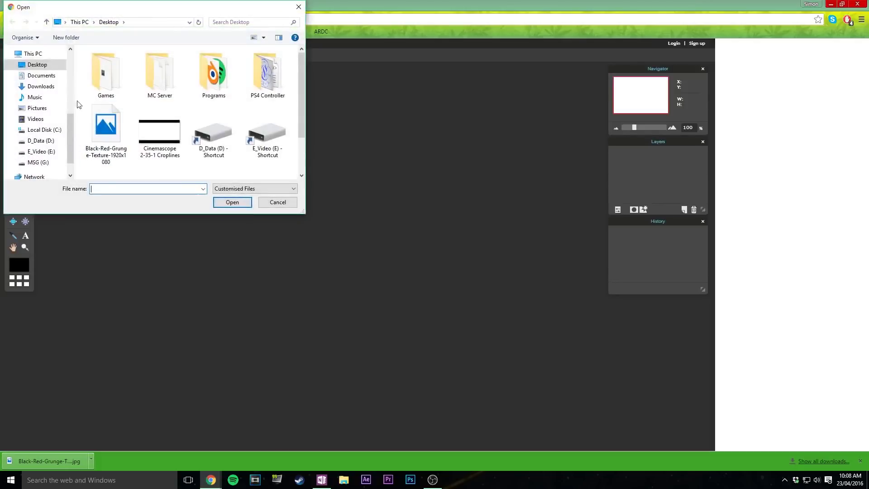
scroll(164, 117, "down", 1)
scroll(181, 126, "up", 1)
scroll(205, 138, "down", 1)
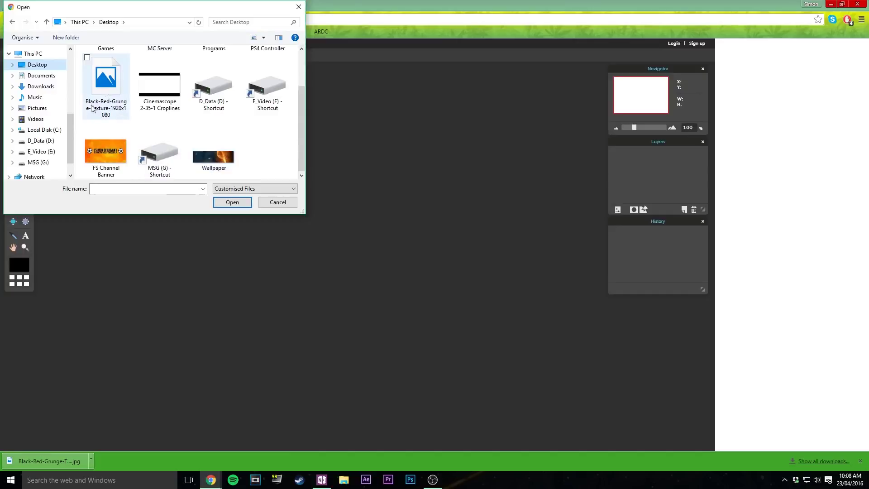
left_click(107, 84)
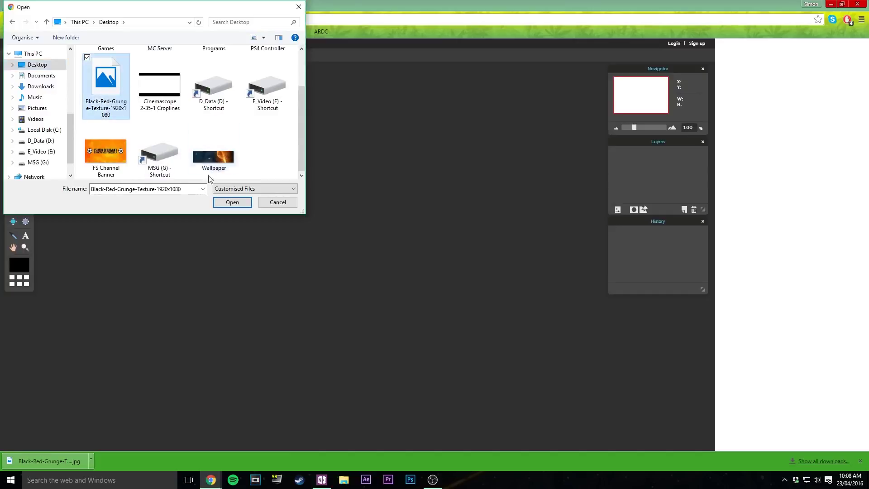
left_click(232, 202)
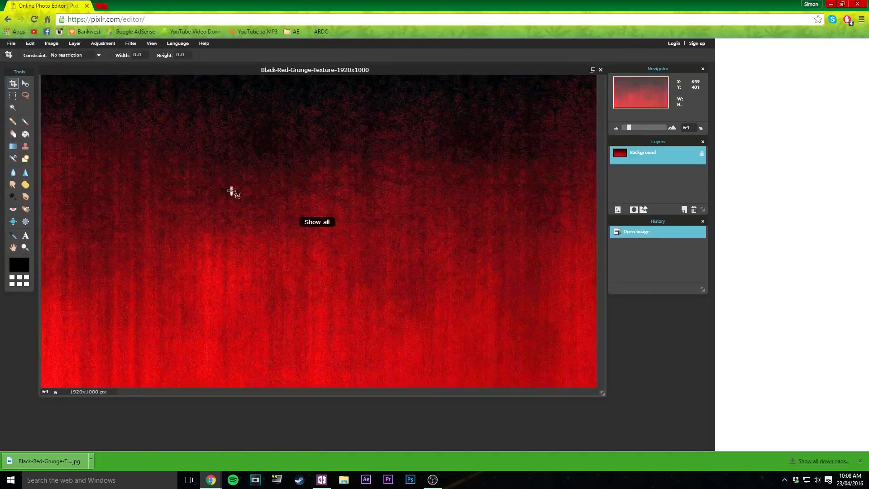
- Switch to the Move tool
left_click(25, 83)
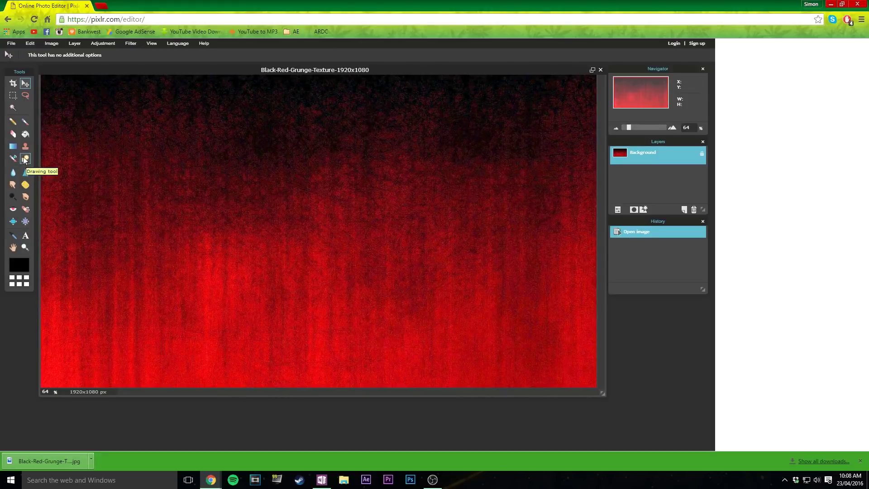
- Set the Drawing tool to unfilled ellipses with a border size of 31
left_click(26, 159)
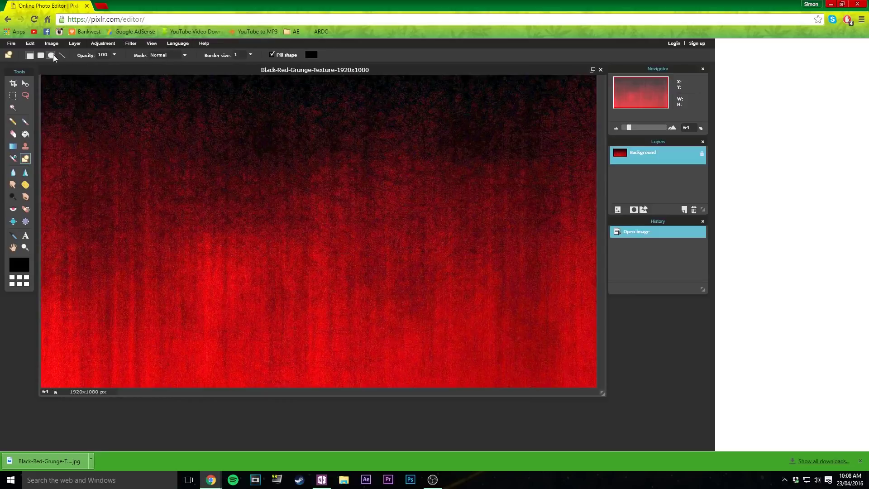
left_click(52, 55)
left_click(51, 55)
left_click(249, 53)
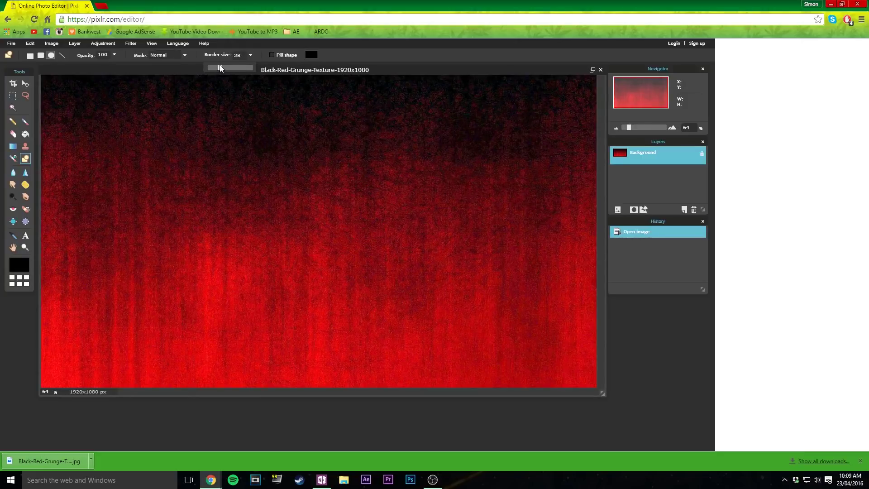
left_click_drag(219, 66, 221, 67)
- Draw trial circle outlines at border 31 and 46, then delete Layer 1 and undo the second
left_click(684, 208)
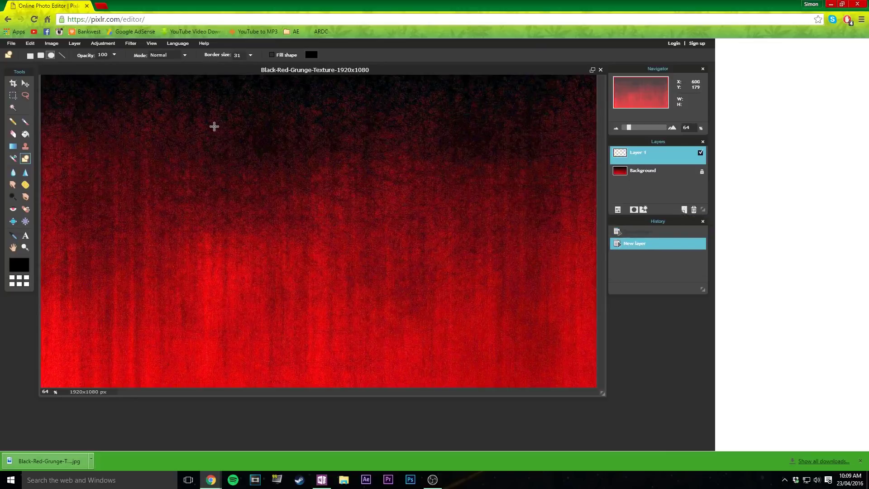
left_click_drag(214, 126, 444, 355)
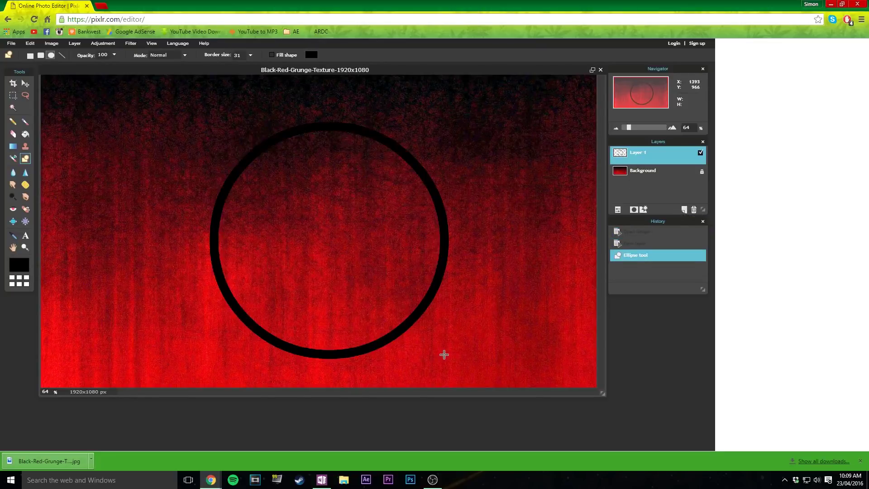
right_click(660, 158)
left_click(666, 173)
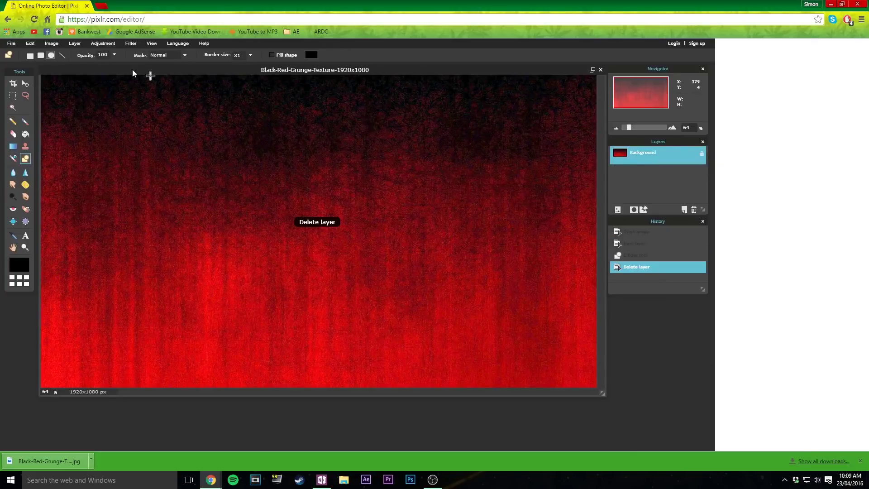
left_click(249, 55)
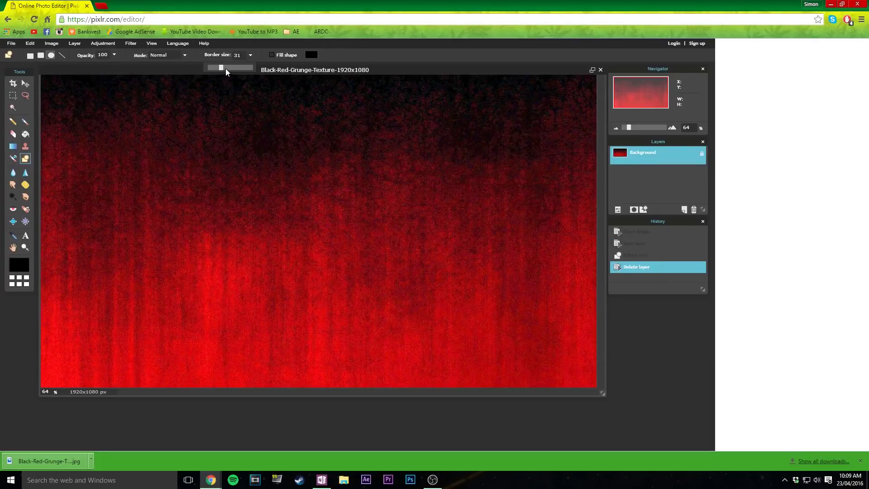
left_click_drag(226, 68, 232, 67)
left_click_drag(185, 112, 428, 344)
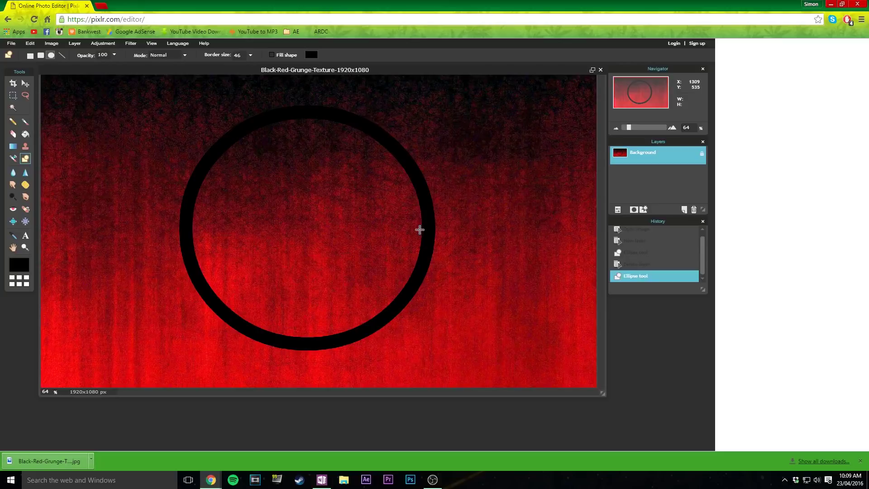
key("ctrl+z")
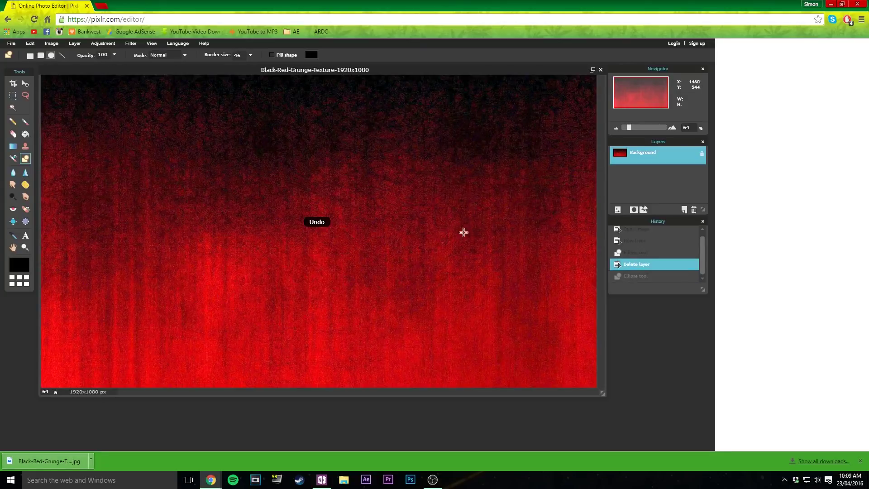
- On a new Layer 2, draw a circle outline with border size 55
left_click(685, 210)
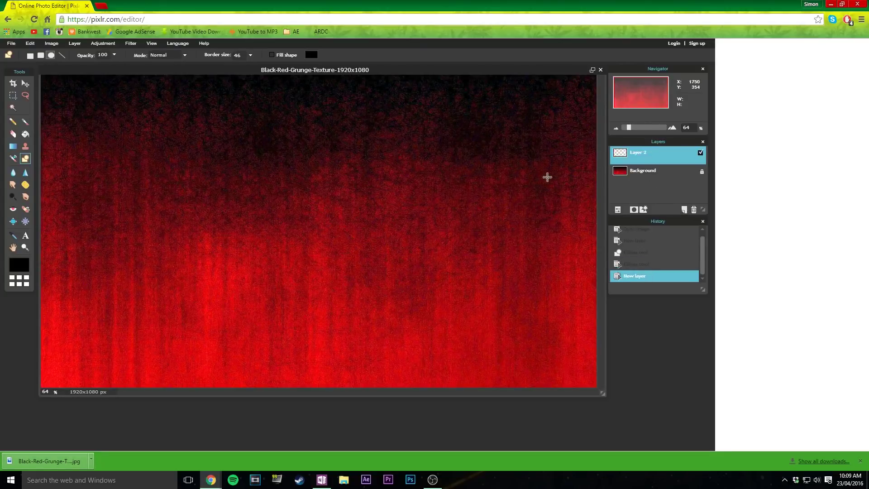
left_click(249, 55)
left_click_drag(229, 67, 232, 69)
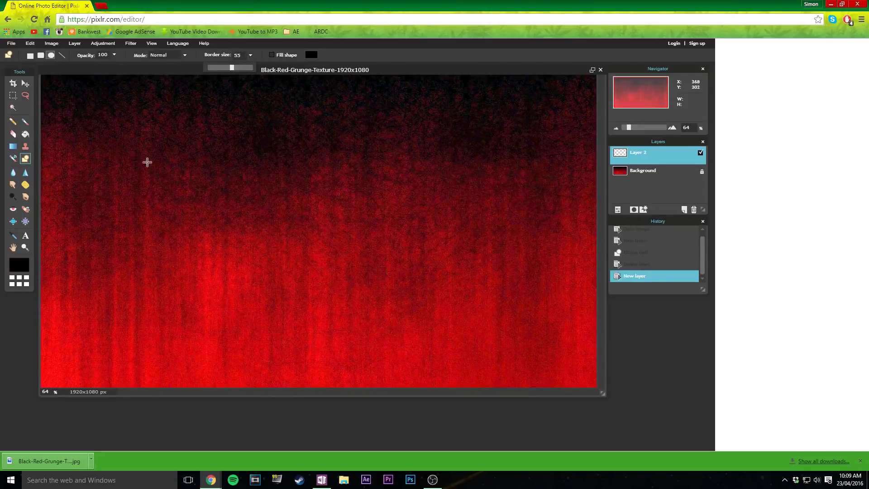
mouse_move(173, 106)
left_mouse_down()
mouse_move(386, 343)
mouse_move(430, 355)
left_mouse_up()
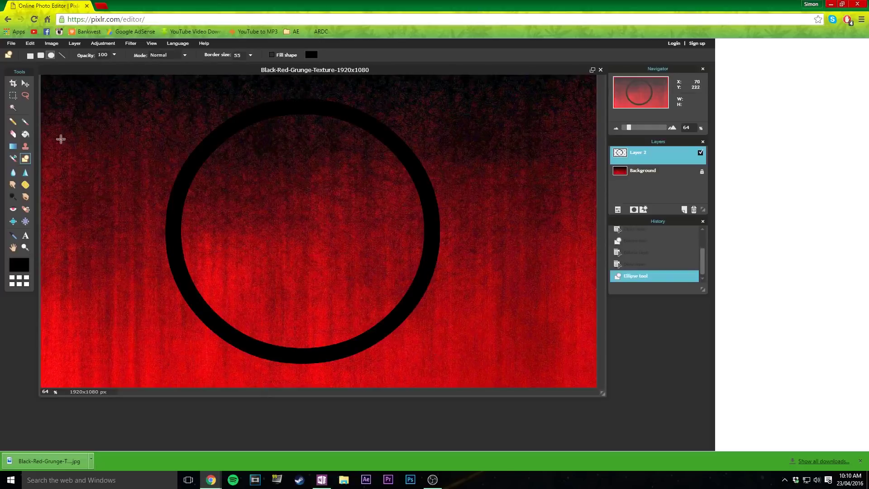
left_click(25, 84)
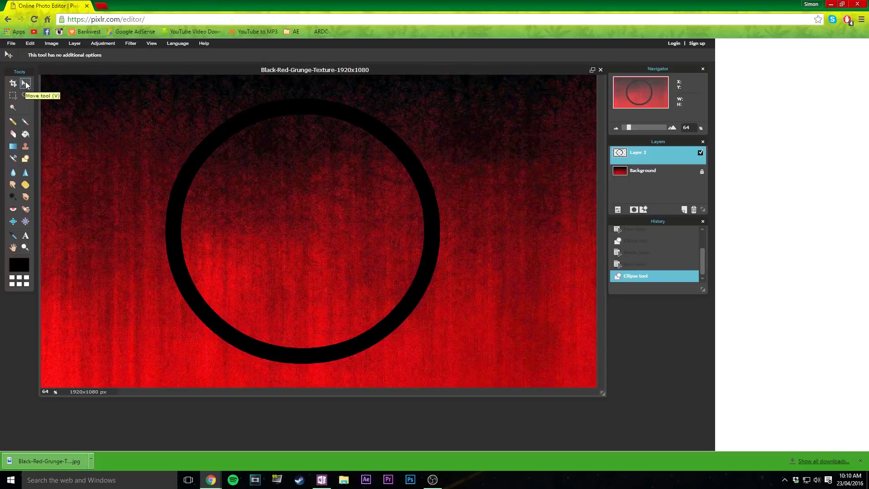
- Nudge the ring right and up, then fill it white with the Paint Bucket
mouse_move(179, 172)
left_mouse_down()
mouse_move(202, 180)
mouse_move(193, 178)
left_mouse_up()
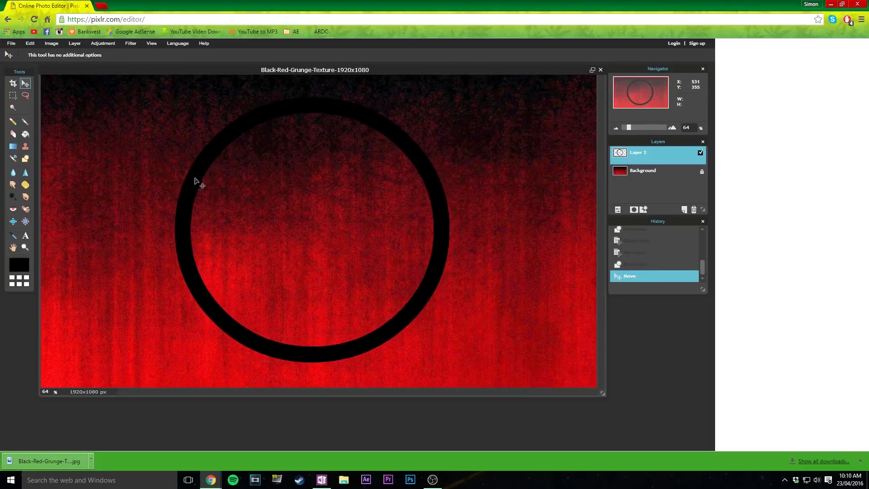
key("Up")
key("Up")
key("Up")
key("Up")
key("Up")
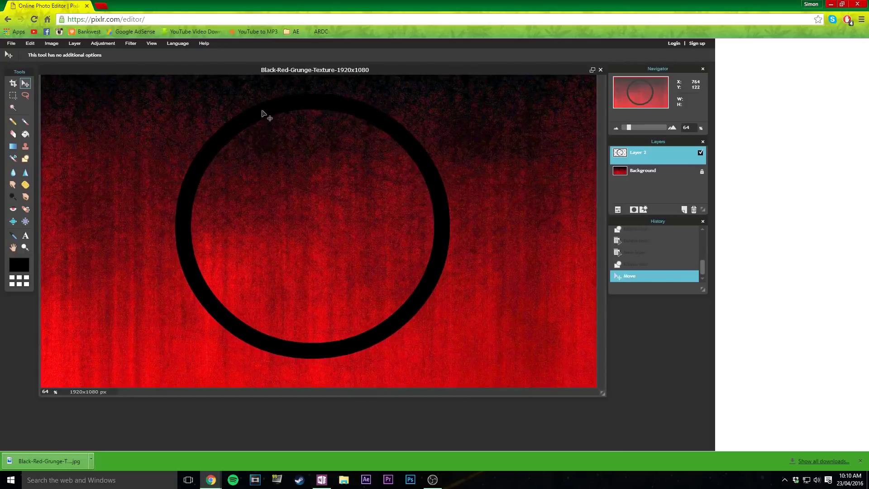
left_click(25, 135)
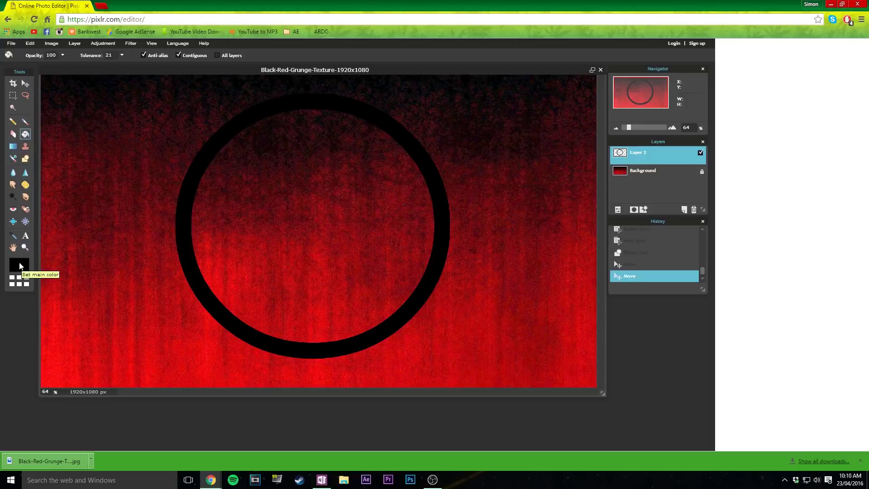
left_click(19, 264)
left_click(280, 227)
left_click_drag(300, 228, 302, 195)
left_click(453, 329)
left_click(430, 266)
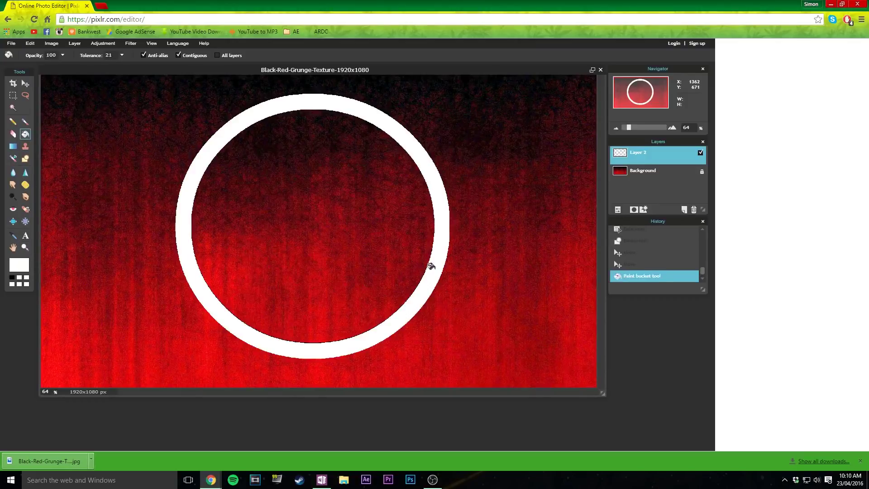
left_click(25, 83)
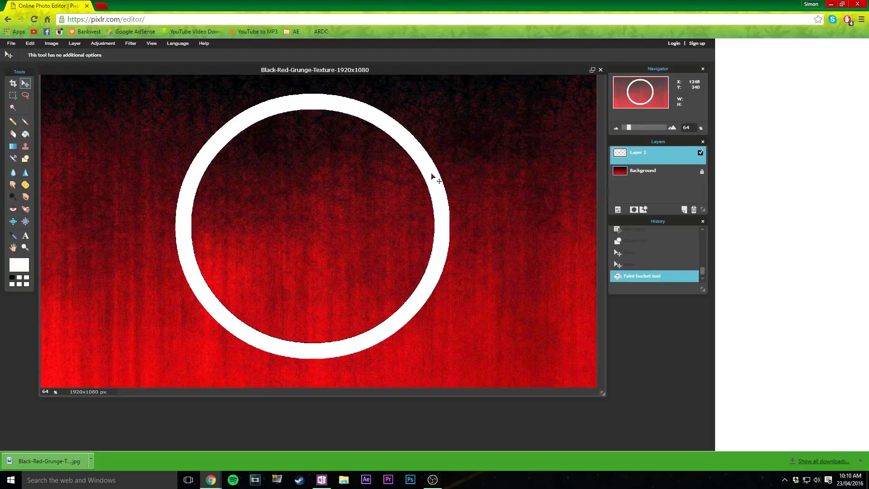
- Add a drop shadow to the ring layer, rotating its angle and setting size 7
left_click(643, 208)
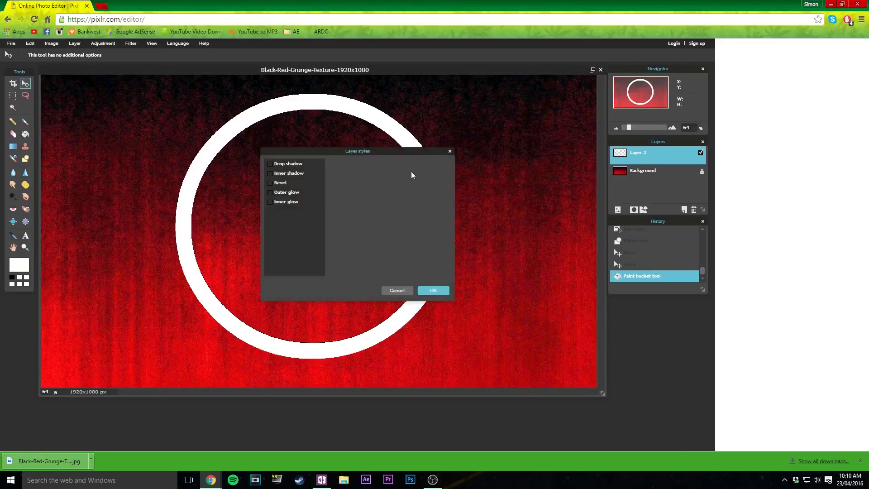
left_click_drag(381, 151, 608, 160)
left_click(523, 173)
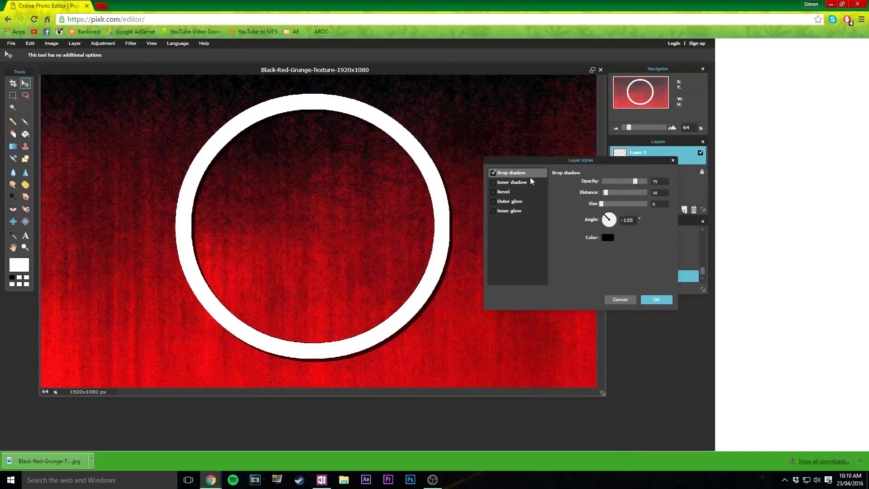
left_click(495, 171)
left_click(495, 172)
mouse_move(608, 219)
left_mouse_down()
mouse_move(632, 213)
mouse_move(596, 208)
left_mouse_up()
left_click_drag(608, 206, 611, 205)
left_click(648, 299)
- Reopen the layer styles and lengthen the drop shadow's distance
left_click(644, 210)
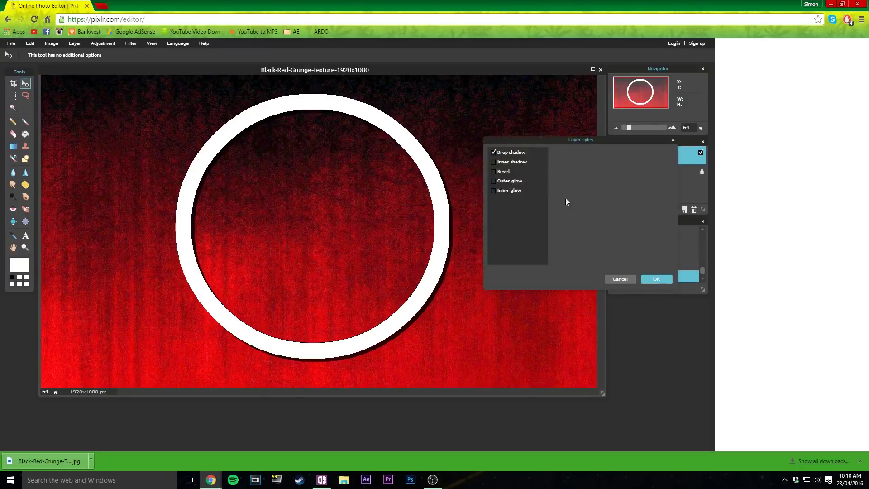
left_click(509, 153)
left_click_drag(604, 171, 648, 161)
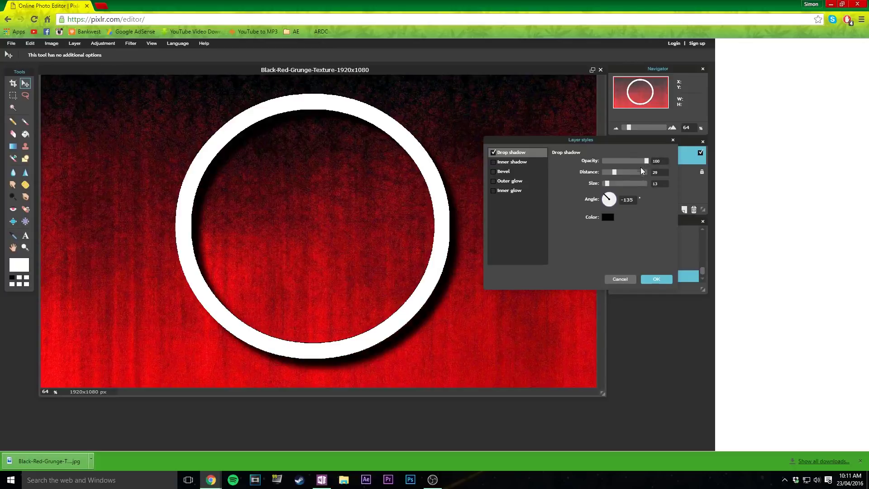
- Enable an inner bevel on the ring and try a bevel distance of 0
left_click(503, 171)
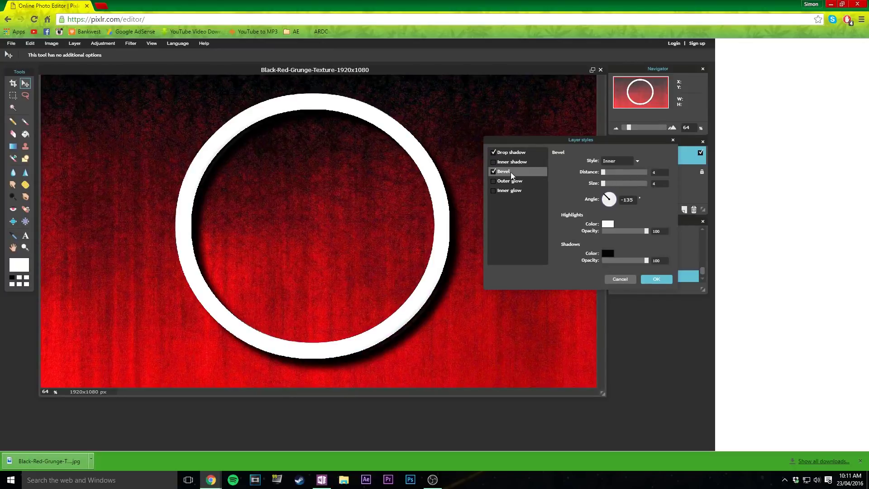
left_click(493, 172)
mouse_move(603, 175)
left_mouse_down()
mouse_move(623, 173)
mouse_move(594, 171)
mouse_move(617, 183)
mouse_move(594, 188)
left_mouse_up()
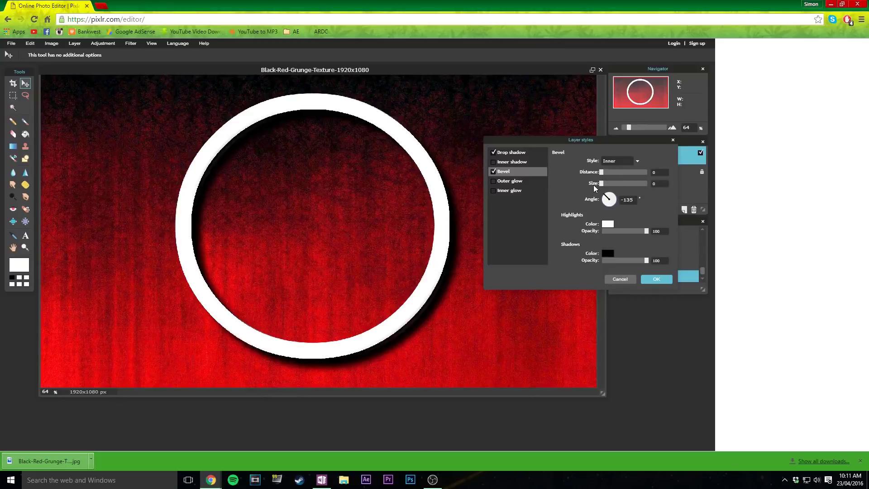
left_click(658, 279)
- Raise the bevel to distance 26 and size 21, comparing it on and off
left_click(643, 209)
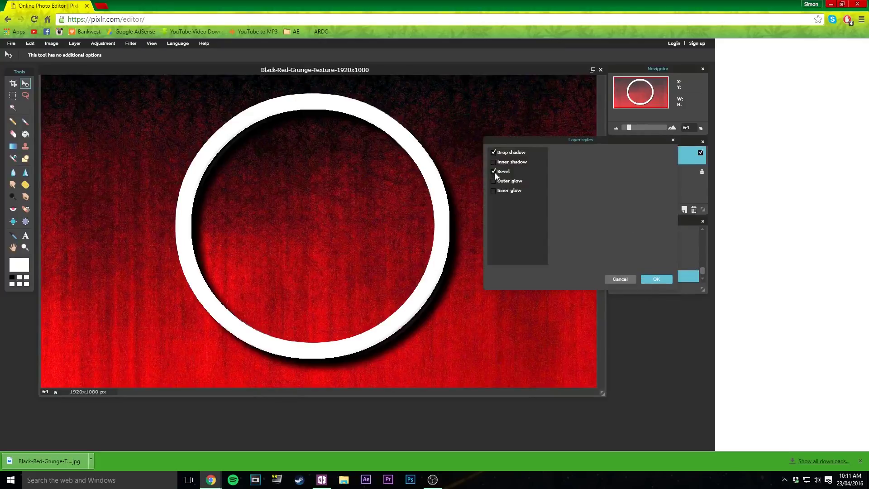
left_click(504, 171)
left_click_drag(605, 172, 610, 183)
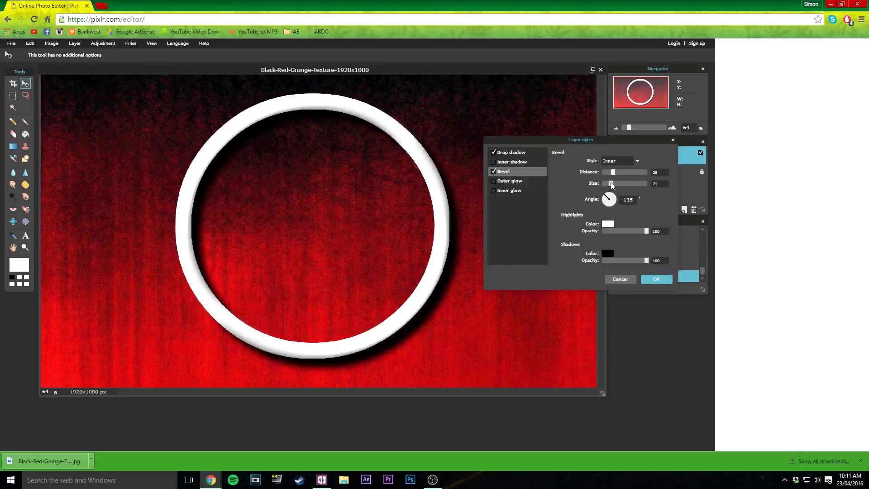
left_click(494, 171)
left_click(494, 172)
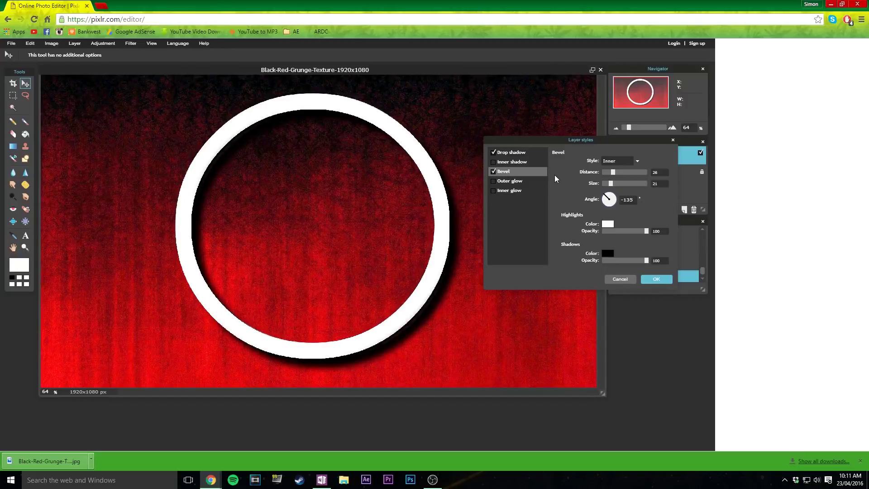
- Give the ring a red inner glow and apply its layer styles
left_click(507, 191)
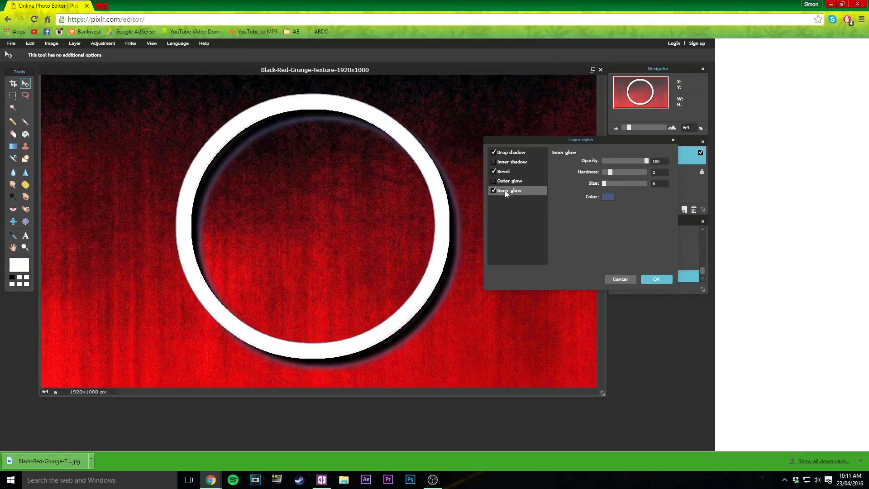
left_click(607, 196)
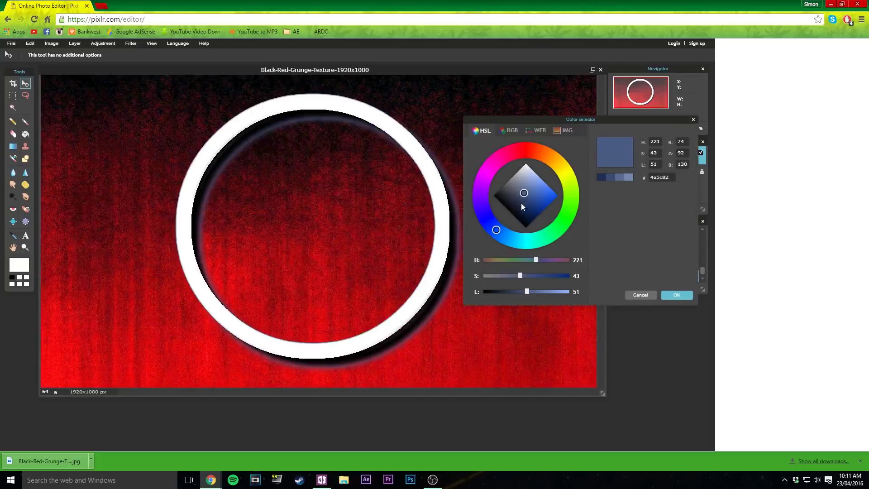
mouse_move(524, 193)
left_mouse_down()
mouse_move(523, 182)
mouse_move(541, 176)
mouse_move(551, 197)
left_mouse_up()
left_click_drag(496, 229, 522, 149)
left_click(666, 294)
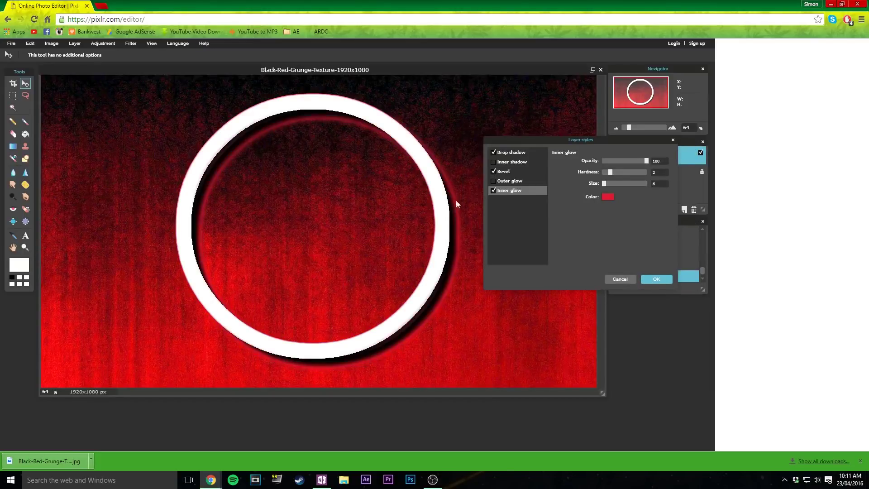
left_click(656, 279)
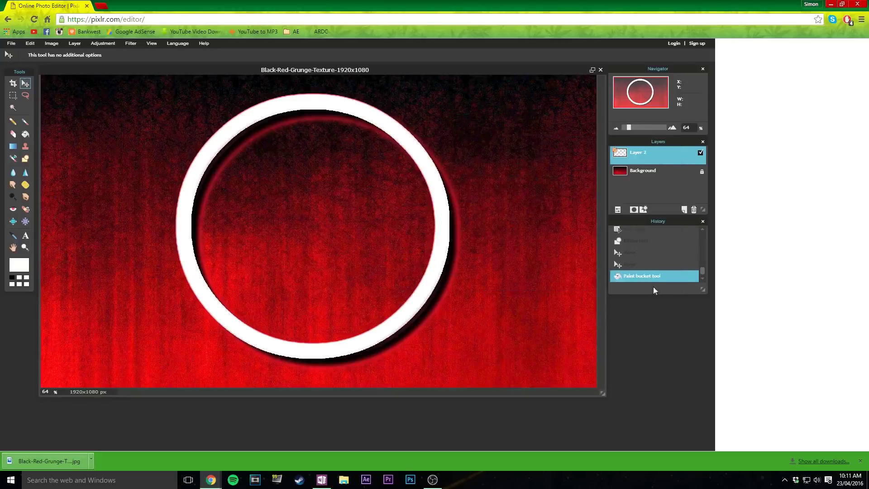
- Add a text box on the canvas reading 'MSG' and select the text
left_click(25, 236)
left_click(278, 234)
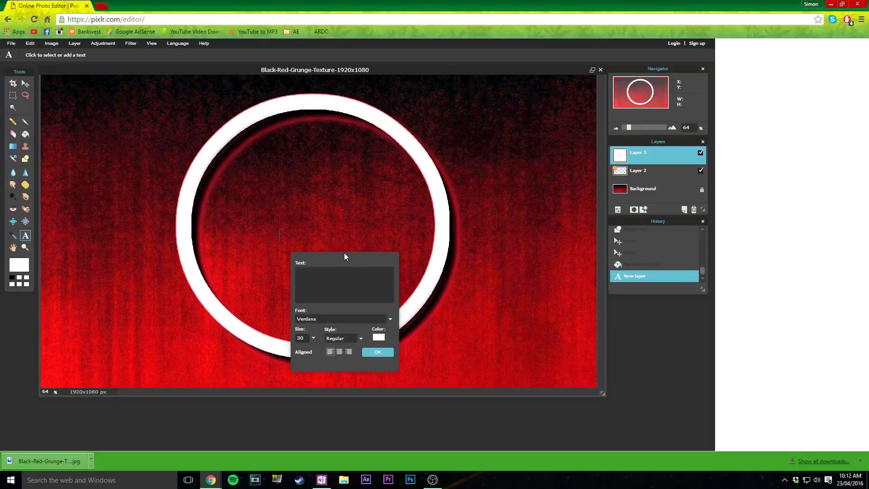
type("MSG")
key("ctrl+a")
- Set the MSG text to American Captain, size 130, centre-aligned
left_click(317, 319)
scroll(354, 352, "down", 4)
scroll(354, 358, "up", 3)
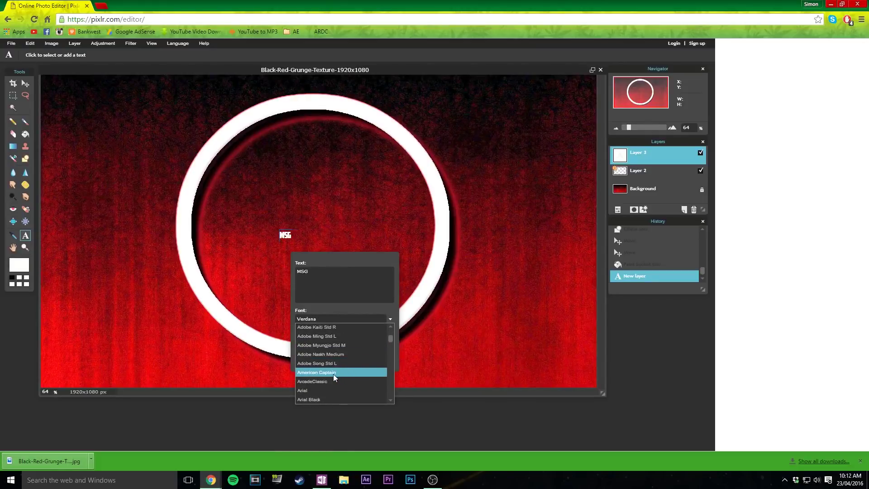
left_click(334, 373)
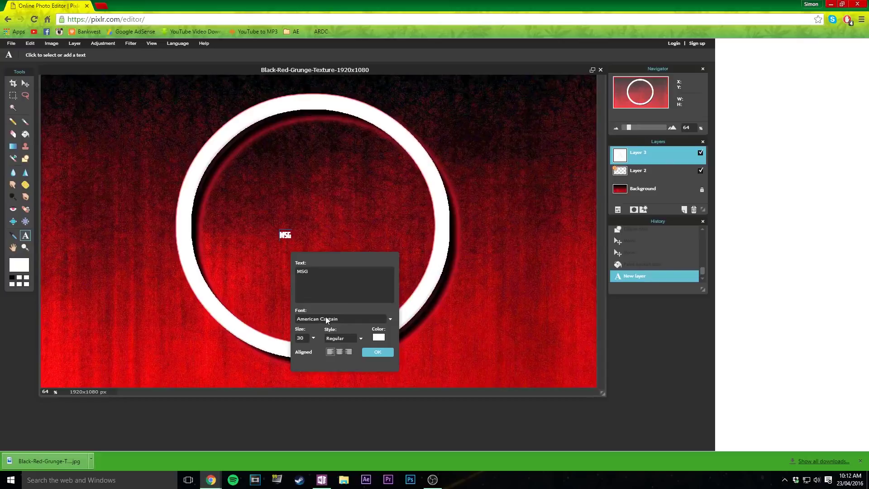
left_click(313, 337)
left_click_drag(291, 347, 332, 352)
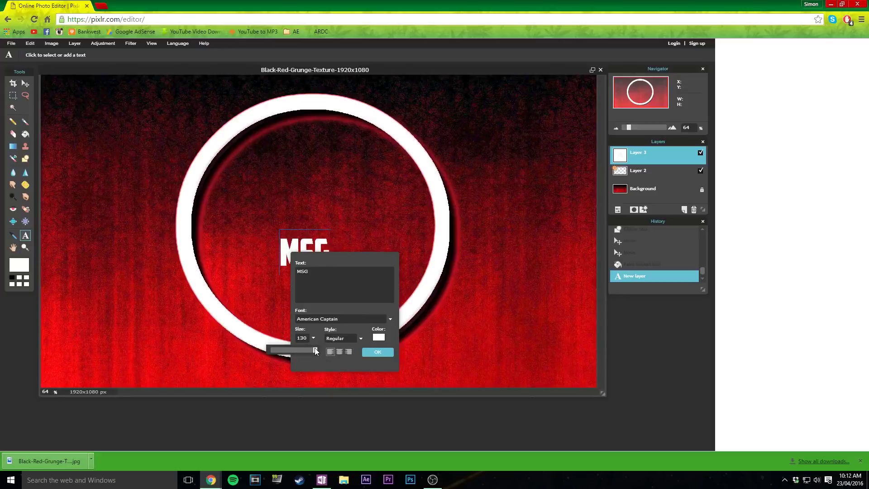
left_click(339, 352)
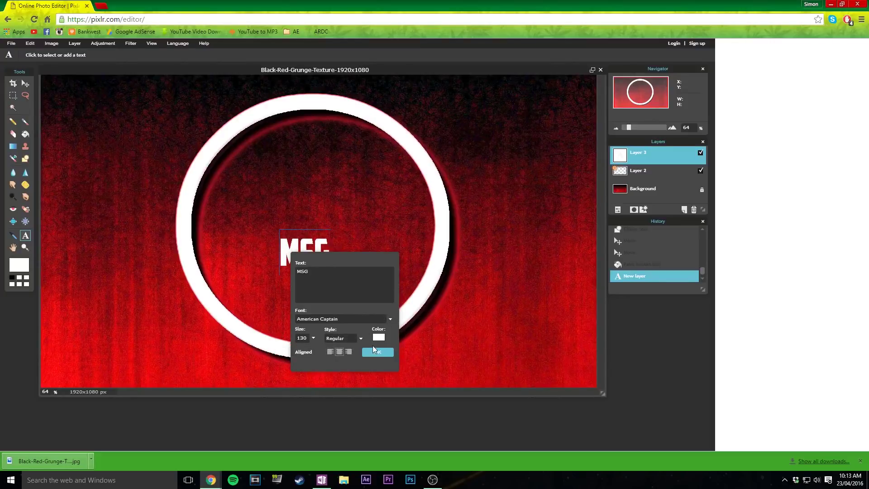
- Place the MSG text and move it near the centre of the white ring
left_click(377, 352)
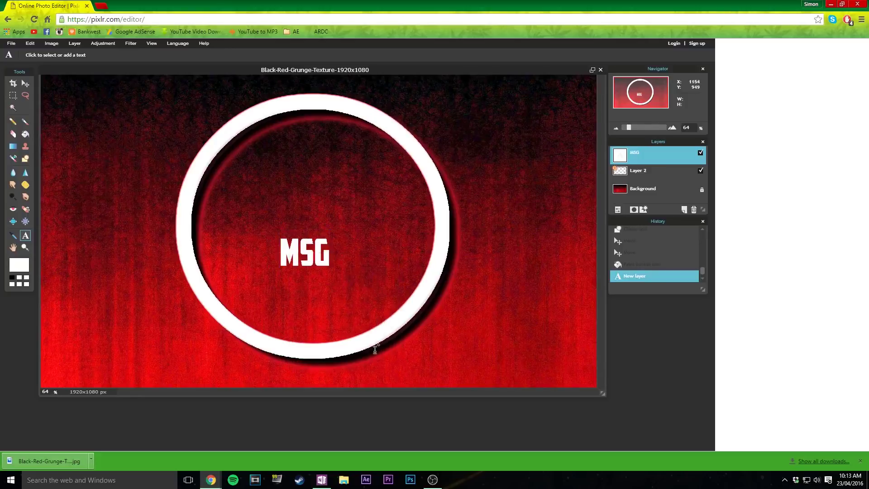
left_click(26, 83)
left_click_drag(318, 254, 337, 223)
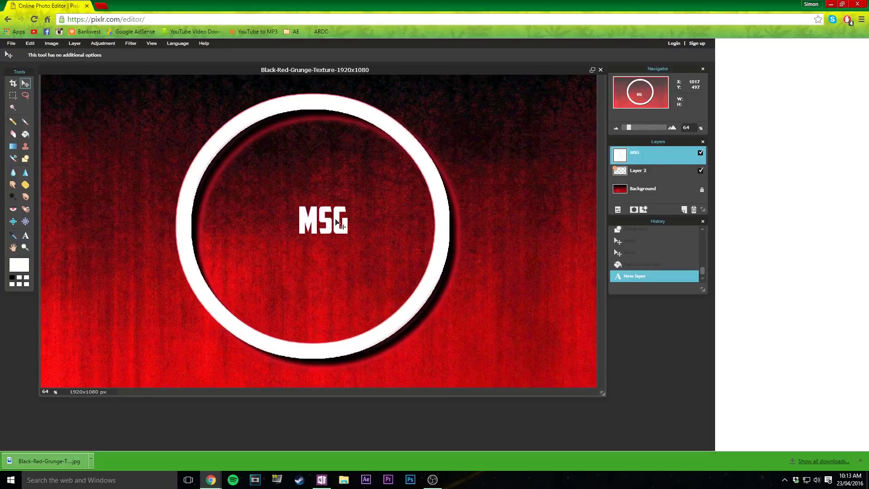
left_click(32, 43)
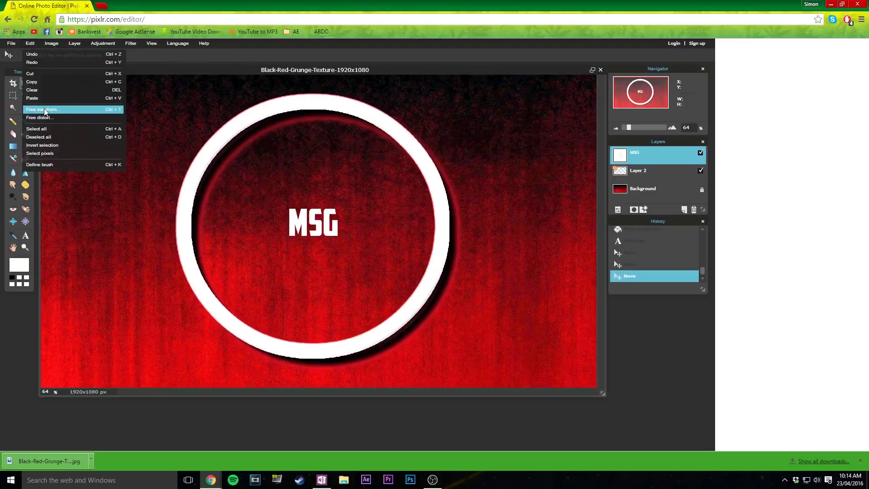
left_click(302, 219)
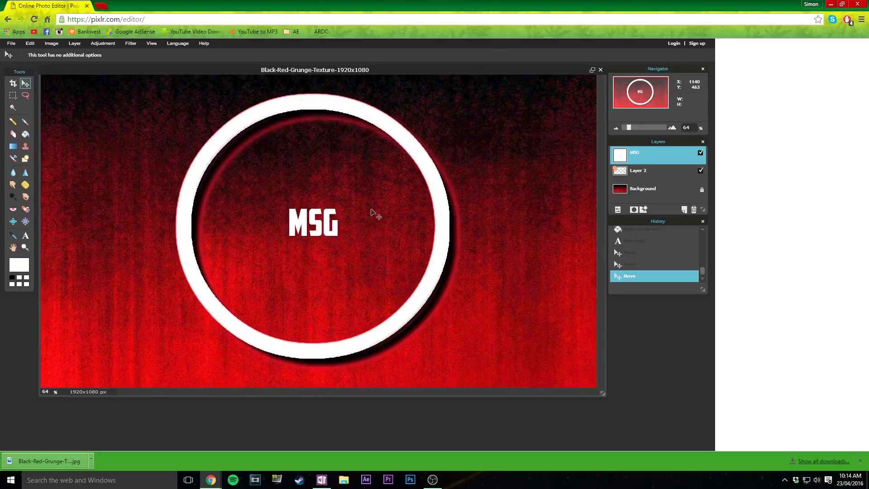
left_click_drag(326, 232, 312, 222)
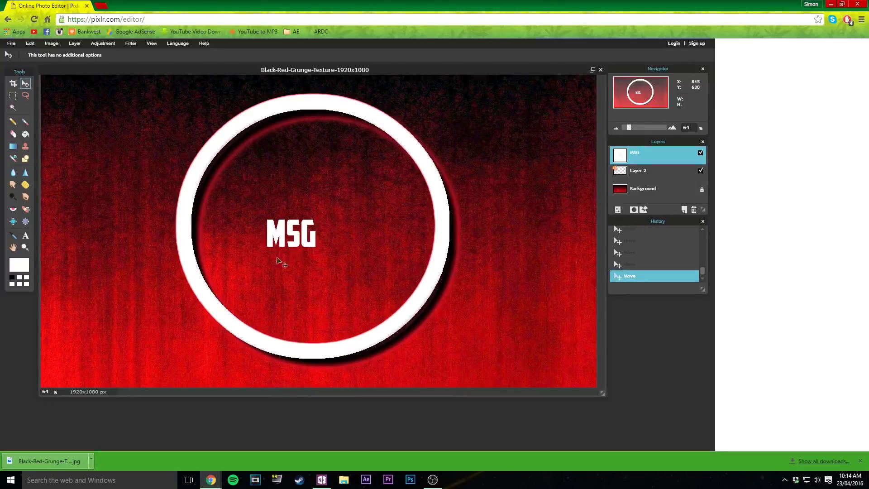
left_click_drag(301, 236, 330, 233)
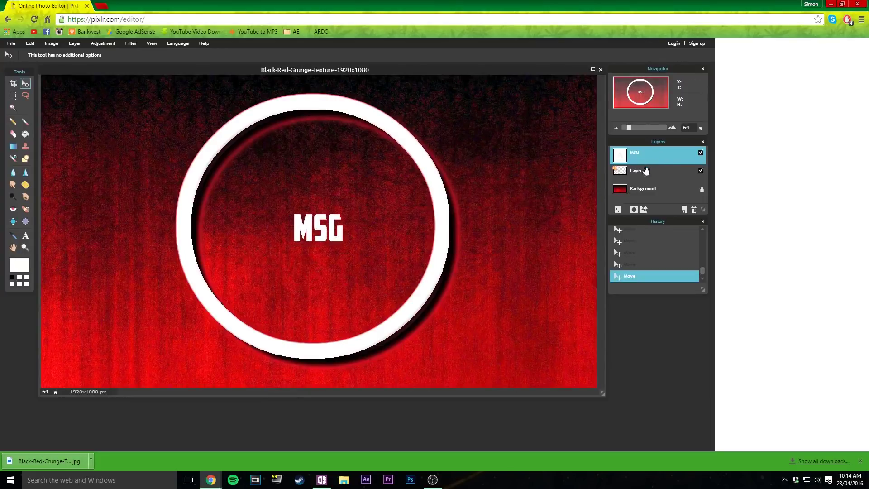
- Turn on drop shadow, bevel and inner glow styles for the MSG layer
left_click(643, 210)
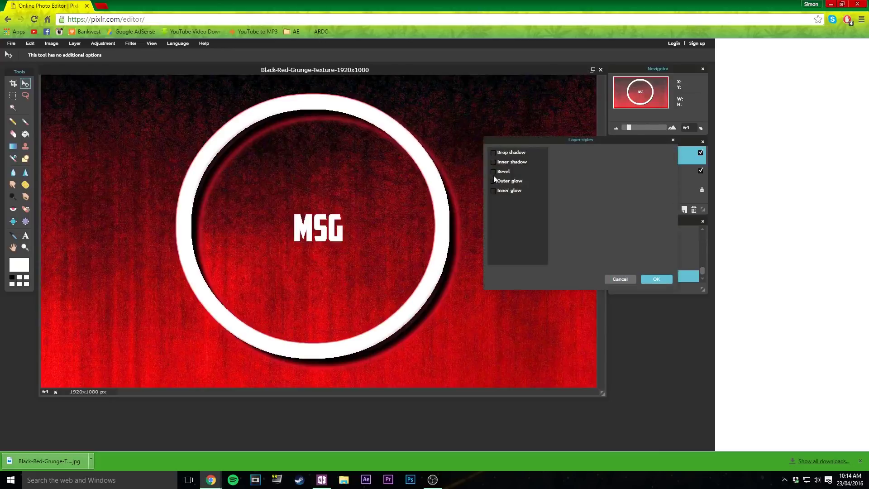
left_click(503, 153)
left_click(504, 172)
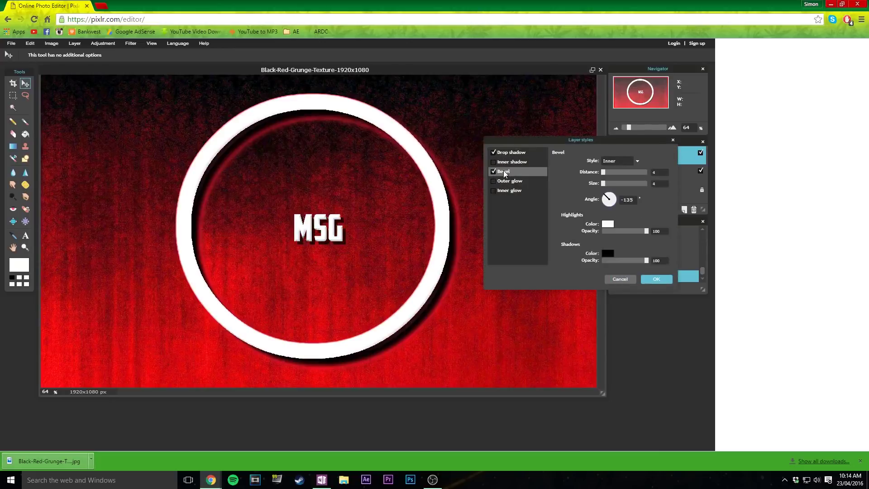
left_click(504, 190)
- Set the MSG text's inner glow colour to red
left_click(610, 197)
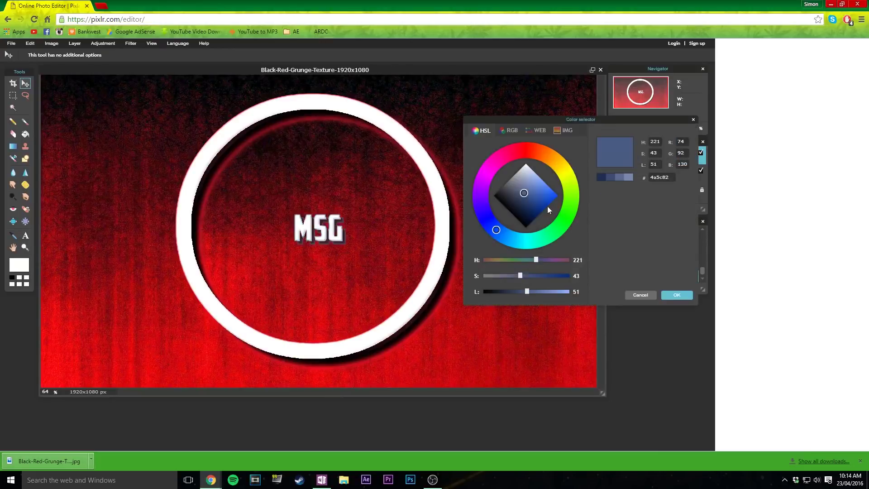
left_click(527, 192)
mouse_move(528, 191)
left_mouse_down()
mouse_move(545, 183)
mouse_move(549, 197)
mouse_move(581, 212)
left_mouse_up()
left_click(527, 154)
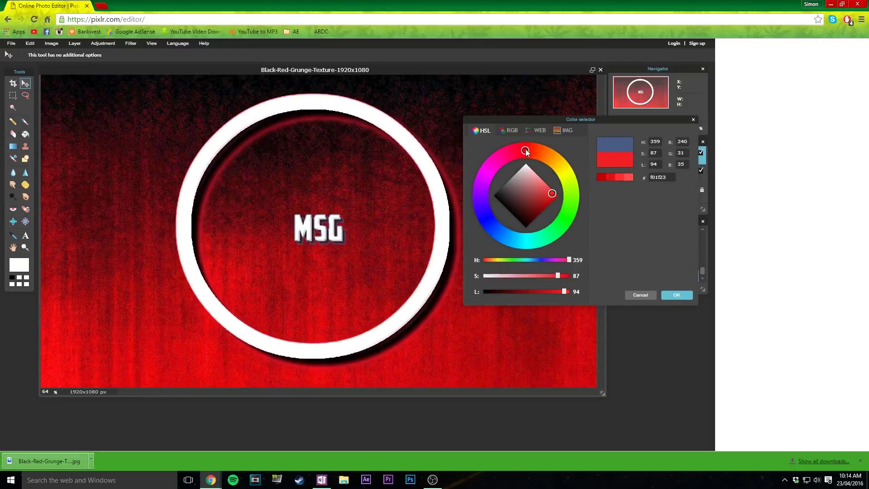
left_click(669, 293)
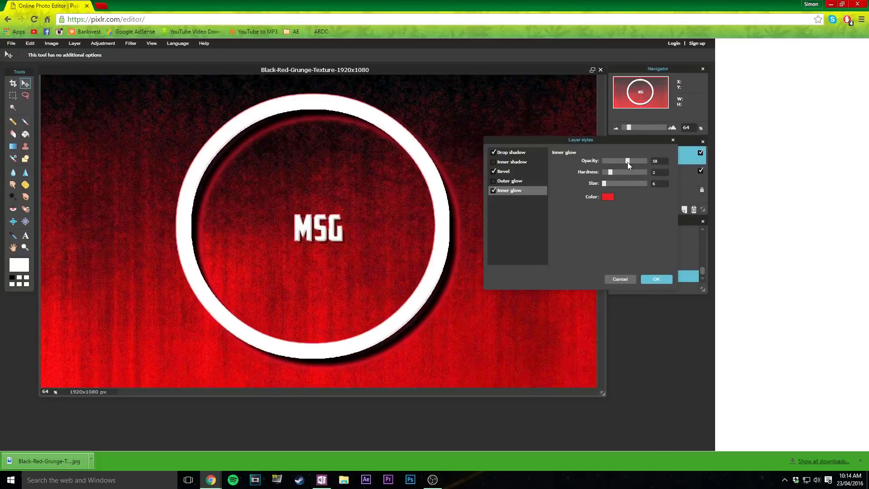
- Apply the text styles, nudge the text left, and change 'MSG' to 'MiiSibesGaming'
left_click(655, 279)
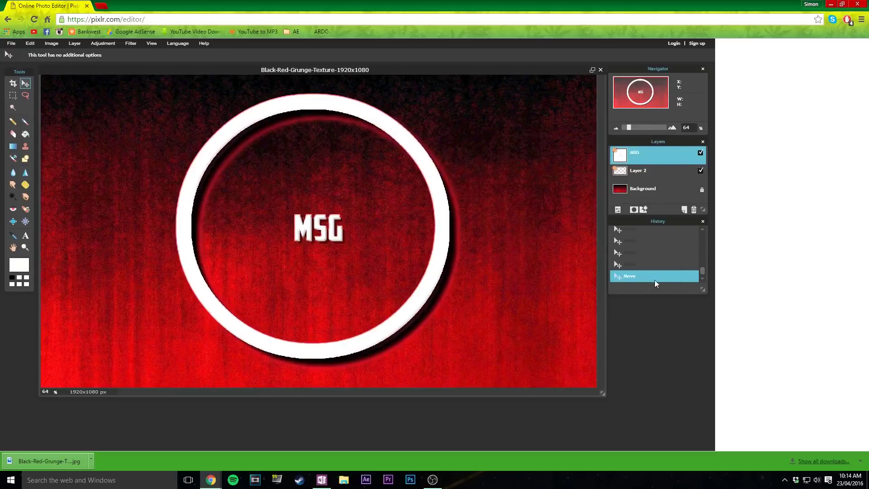
left_click_drag(316, 223, 310, 216)
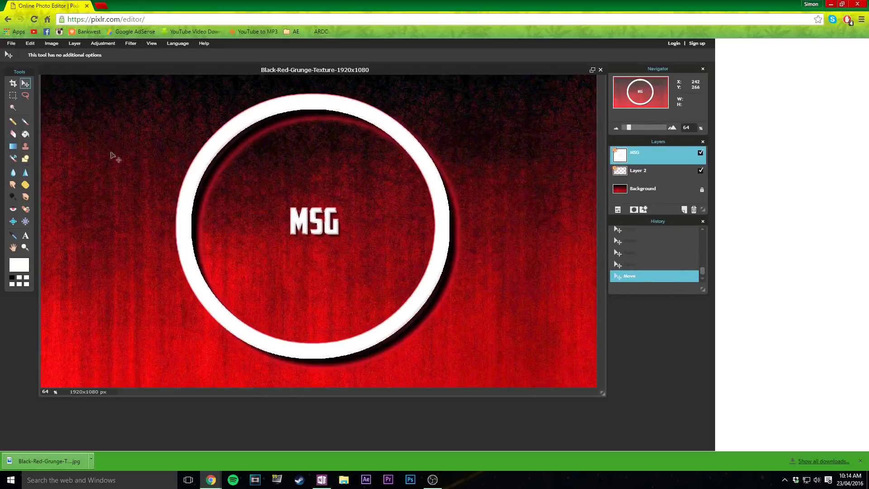
left_click(26, 235)
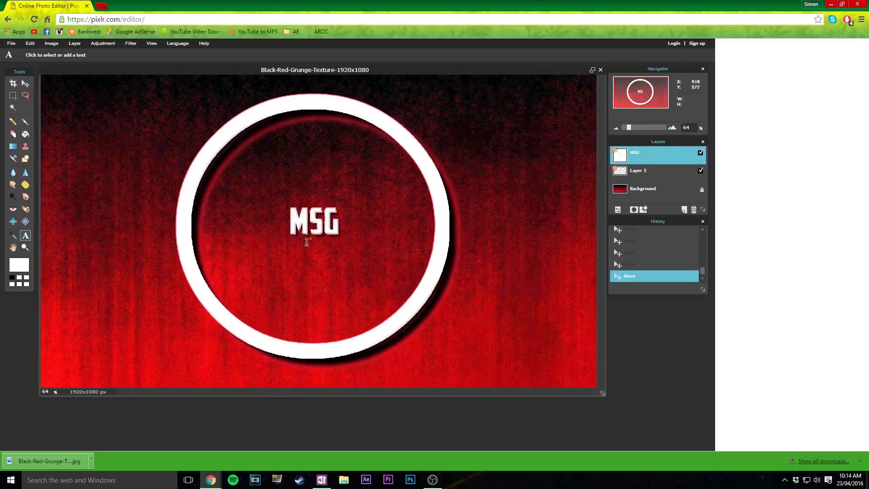
left_click(314, 239)
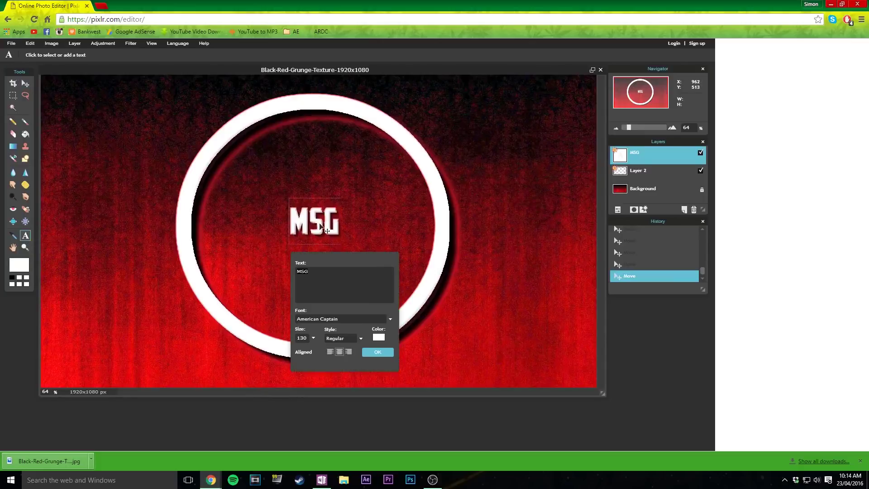
left_click(301, 272)
type("IIS")
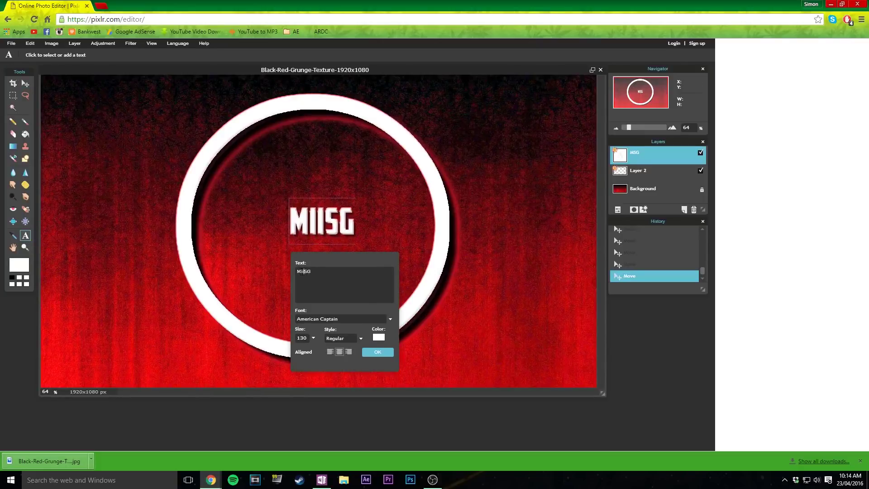
type("ibesG")
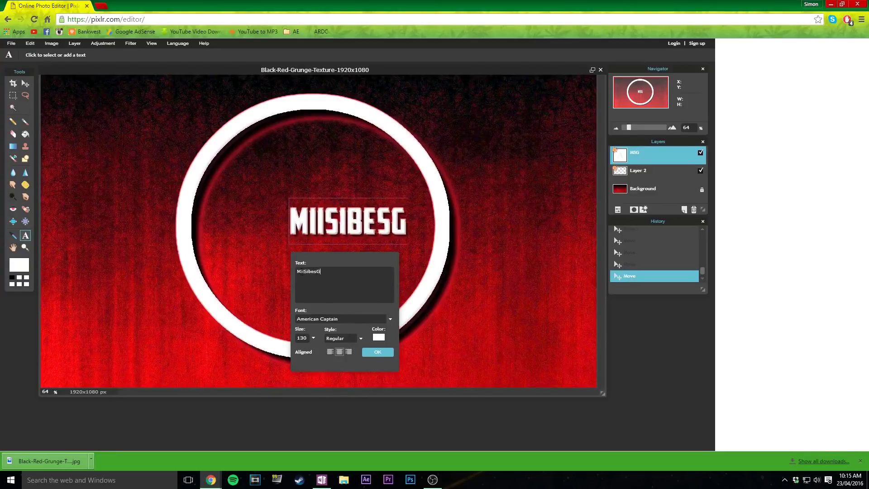
type("aming")
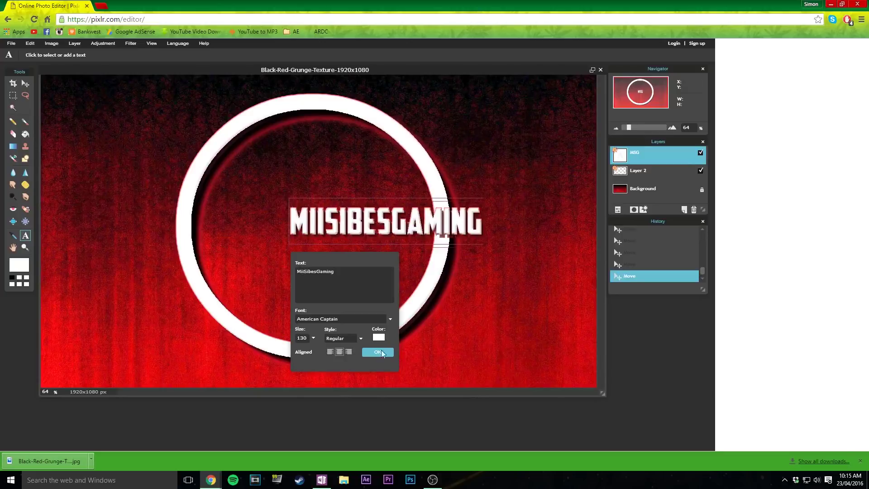
left_click(377, 352)
left_click(381, 358)
- Drag the MIISIBESGAMING text left so it's centred in the ring
left_click(25, 83)
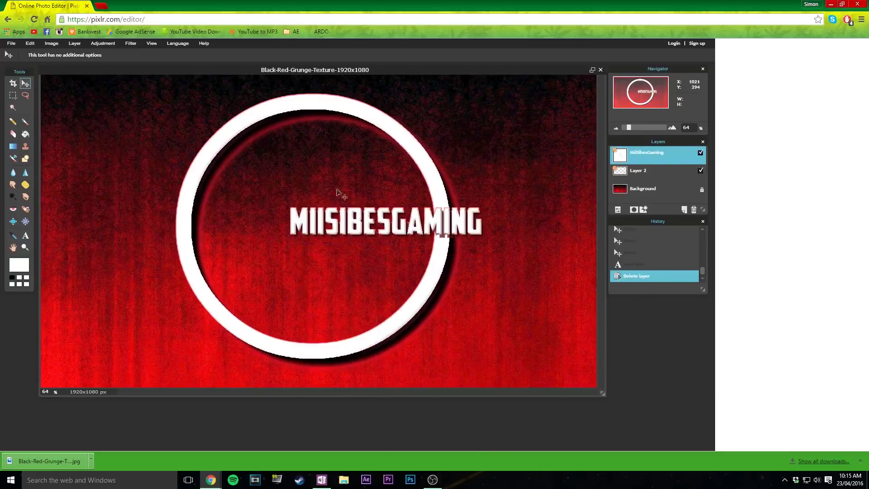
left_click_drag(357, 220, 287, 224)
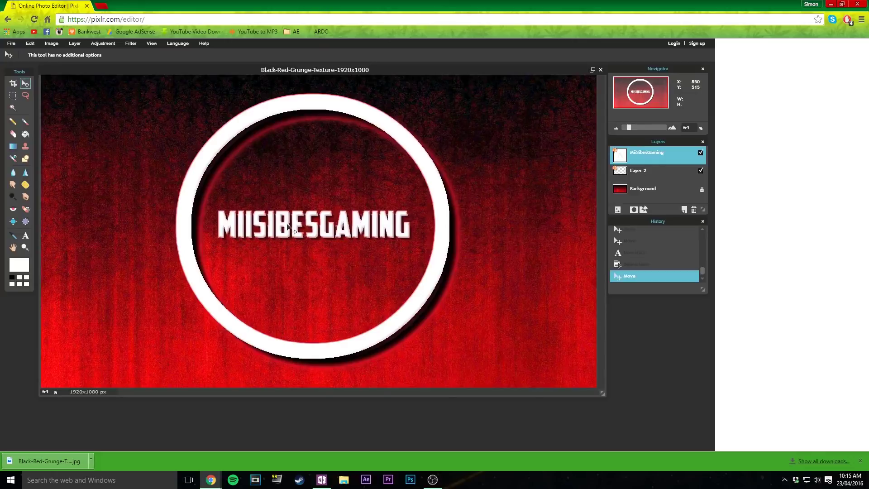